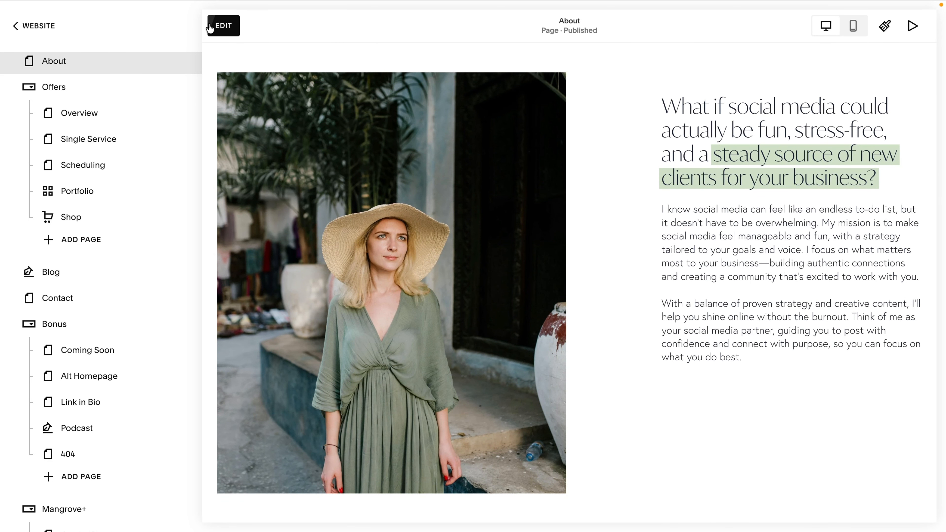
Add a shape block to the About section and resize it to cover the whole image.
{"action": "left_click", "coordinate": [219, 26]}
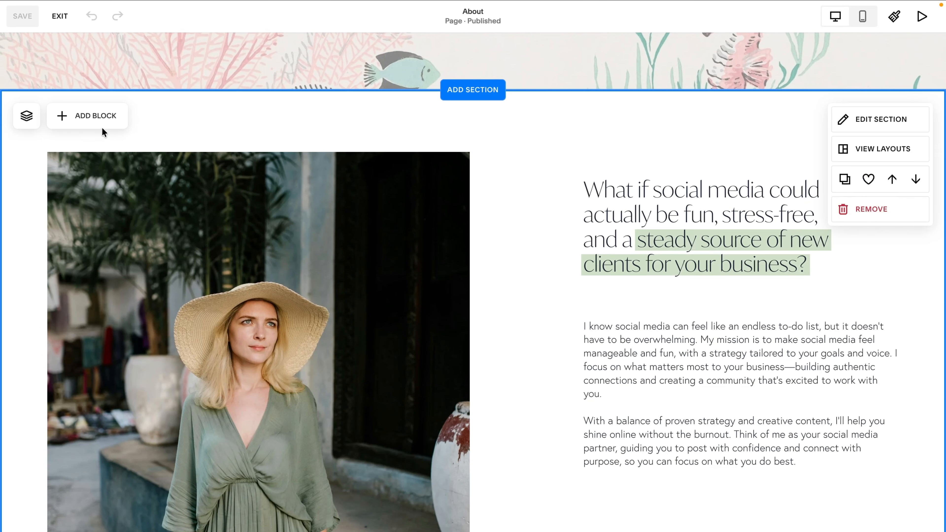
{"action": "left_click", "coordinate": [94, 113]}
{"action": "type", "text": "shape"}
{"action": "left_click", "coordinate": [87, 160]}
{"action": "scroll", "coordinate": [125, 173], "scroll_direction": "down", "scroll_amount": 2}
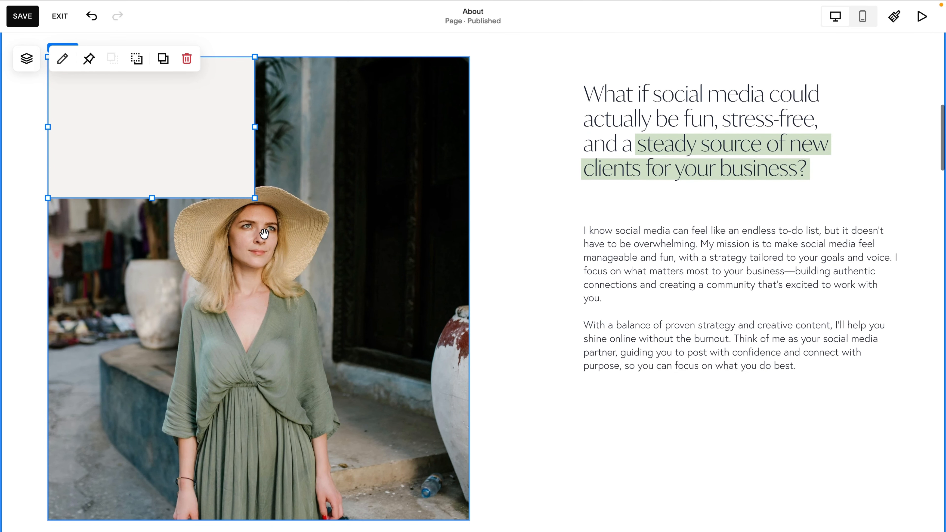
{"action": "left_click_drag", "start_coordinate": [255, 197], "coordinate": [468, 519]}
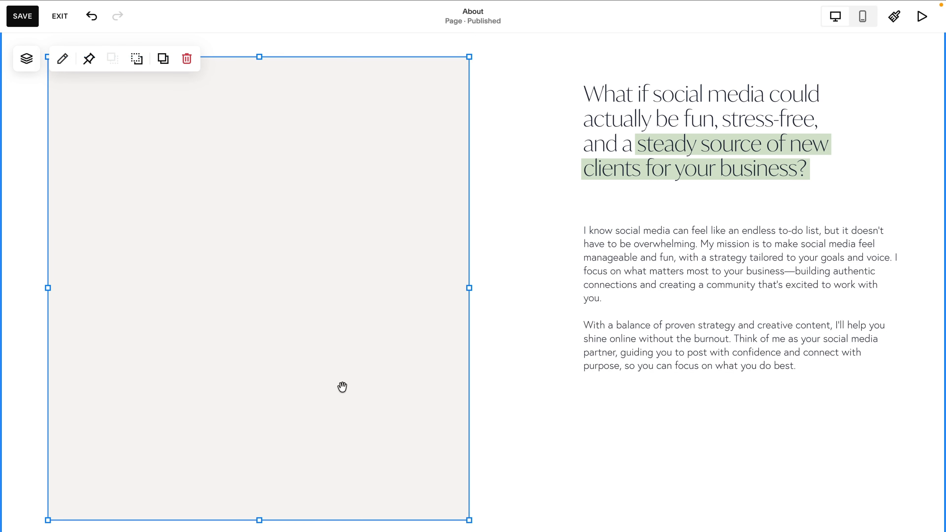
Set the shape's fill colour to the dark navy palette colour.
{"action": "double_click", "coordinate": [318, 262]}
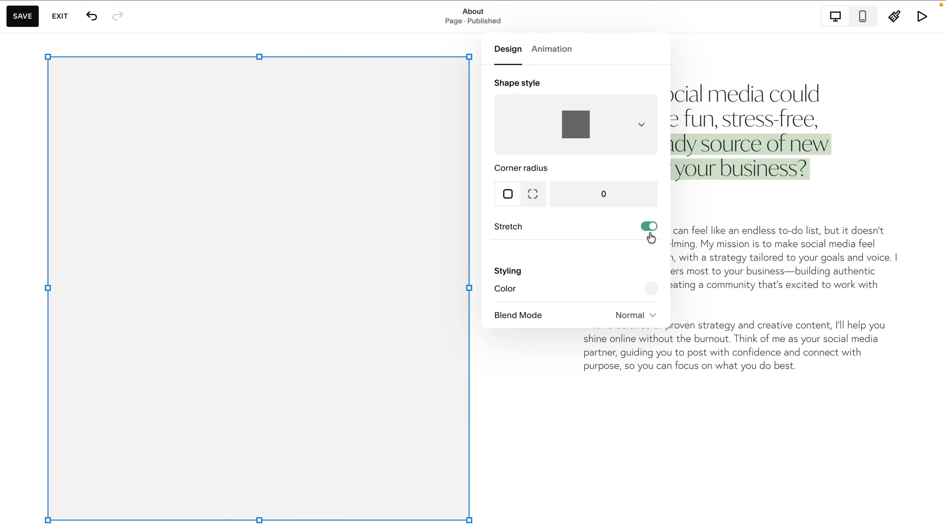
{"action": "scroll", "coordinate": [651, 239], "scroll_direction": "down", "scroll_amount": 2}
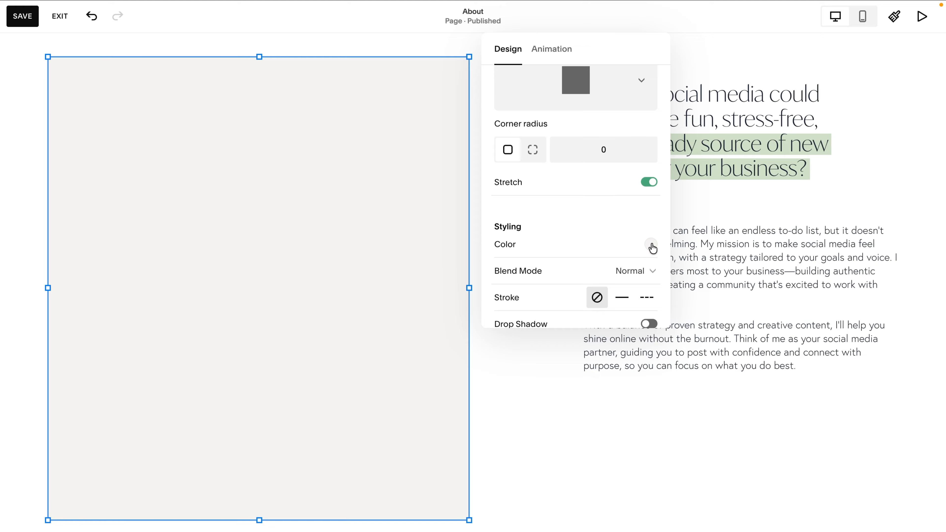
{"action": "scroll", "coordinate": [654, 246], "scroll_direction": "down", "scroll_amount": 2}
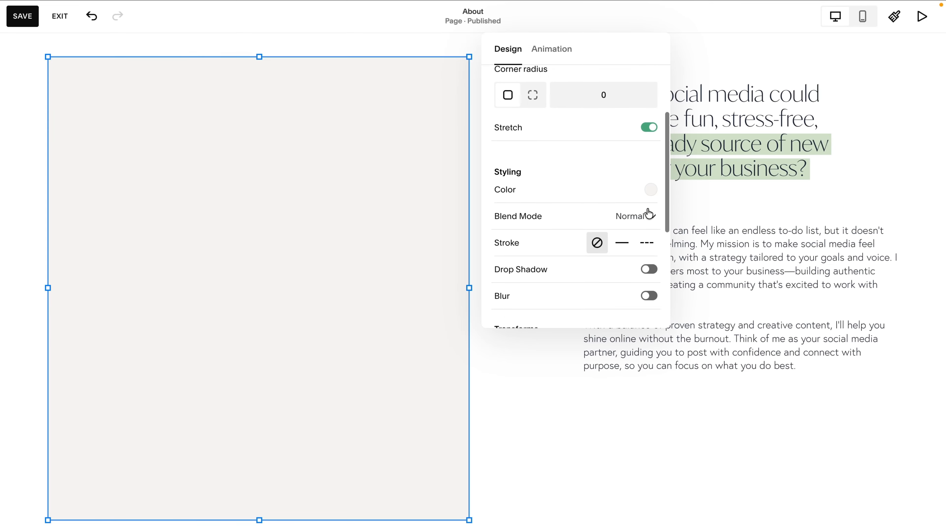
{"action": "left_click", "coordinate": [649, 190]}
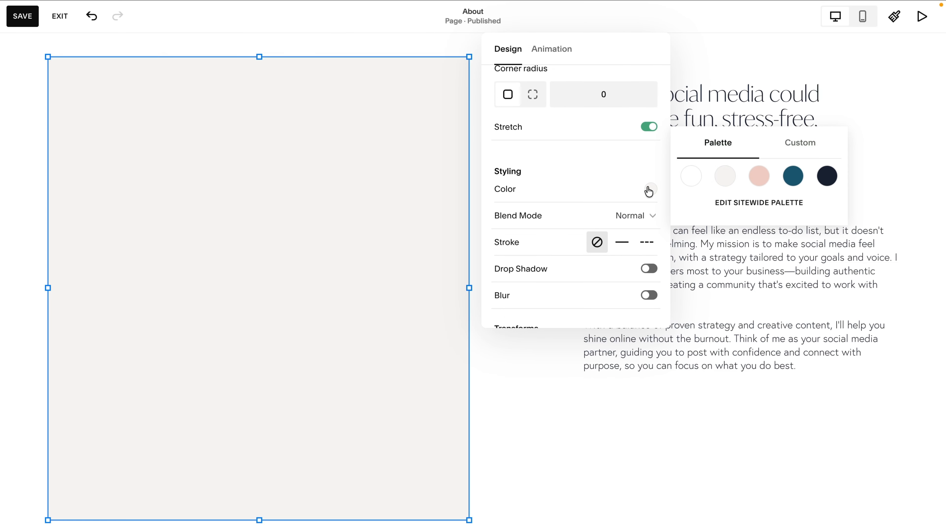
{"action": "left_click", "coordinate": [824, 182]}
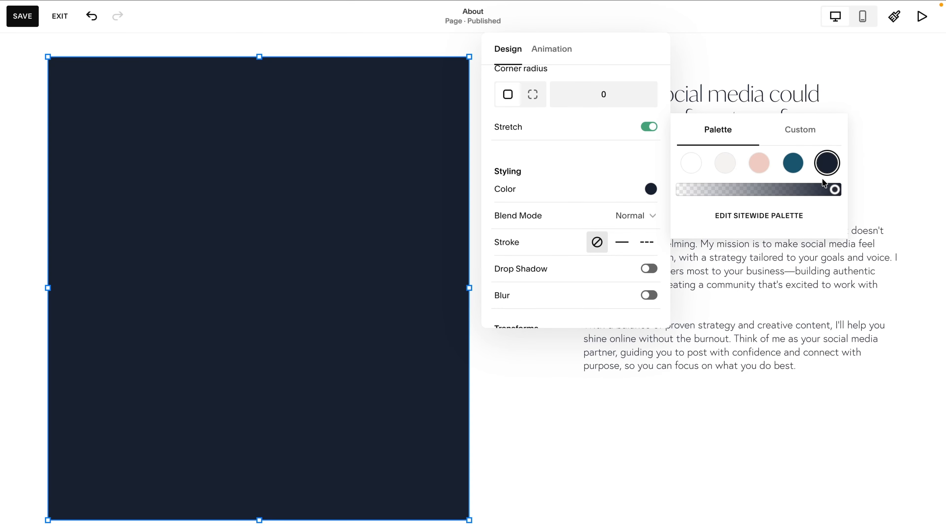
Give the shape a solid stroke in the same dark navy palette colour.
{"action": "left_click", "coordinate": [622, 244]}
{"action": "left_click", "coordinate": [650, 268]}
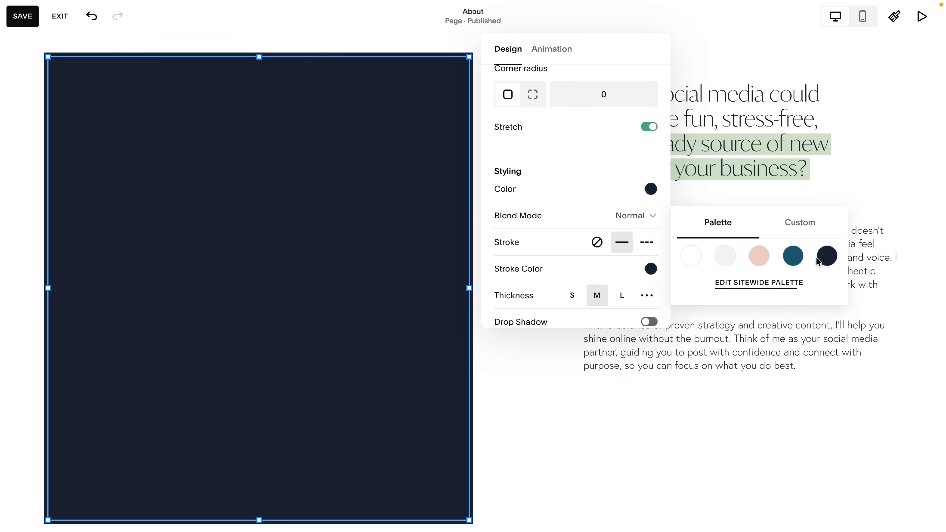
{"action": "left_click", "coordinate": [827, 256]}
{"action": "scroll", "coordinate": [625, 257], "scroll_direction": "down", "scroll_amount": 3}
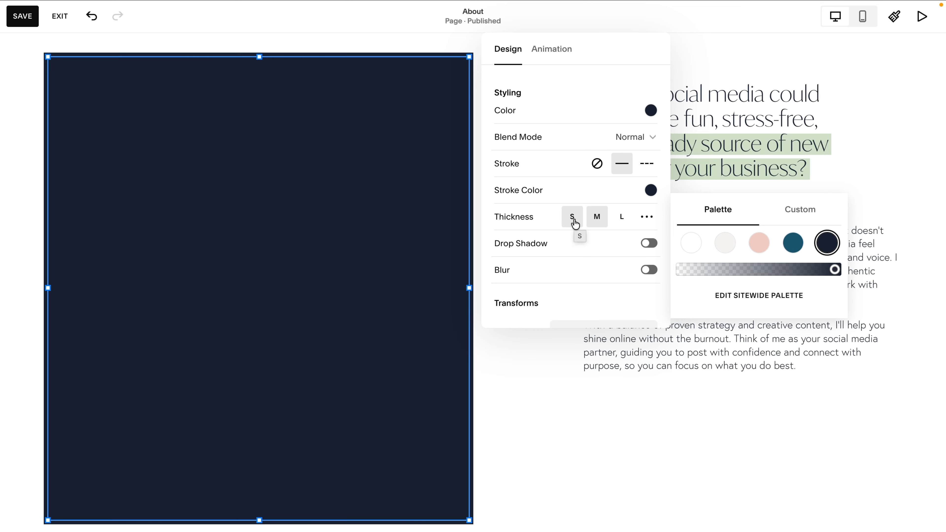
Try the stroke thickness options and set the shape's stroke thickness to S.
{"action": "left_click", "coordinate": [574, 222]}
{"action": "left_click", "coordinate": [597, 217]}
{"action": "left_click", "coordinate": [620, 219]}
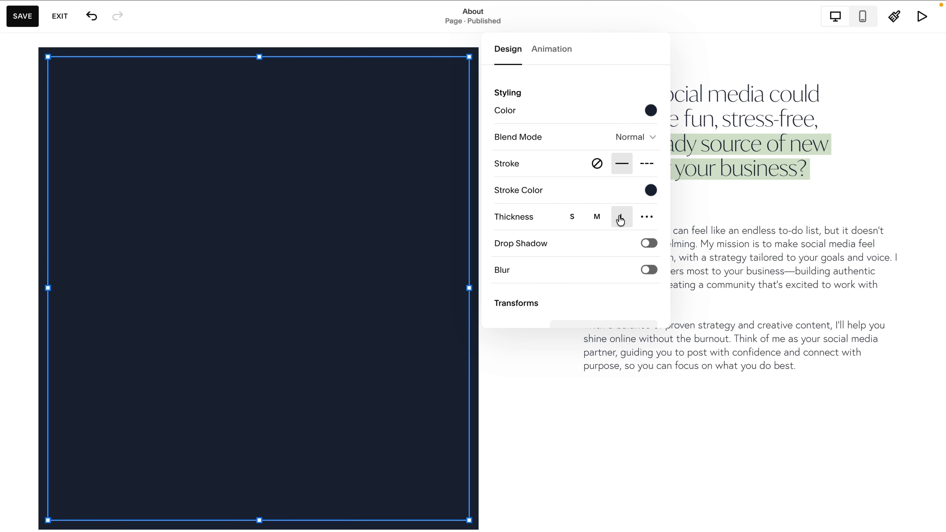
{"action": "left_click", "coordinate": [572, 220]}
{"action": "left_click", "coordinate": [647, 219]}
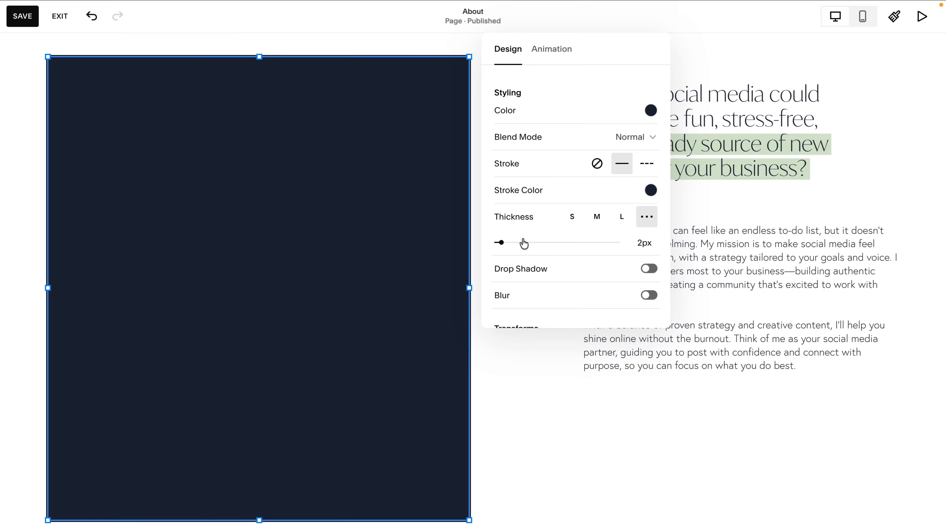
{"action": "left_click_drag", "start_coordinate": [501, 243], "coordinate": [499, 243]}
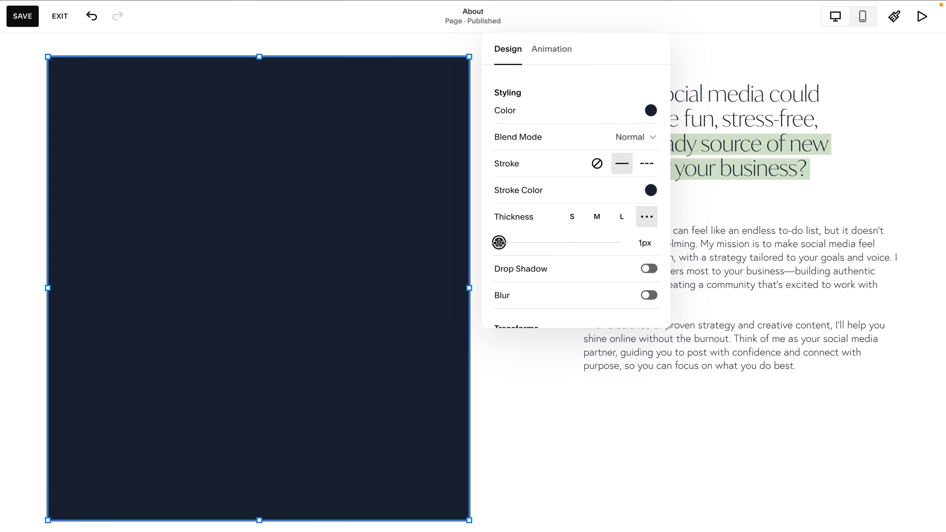
{"action": "left_click", "coordinate": [571, 219]}
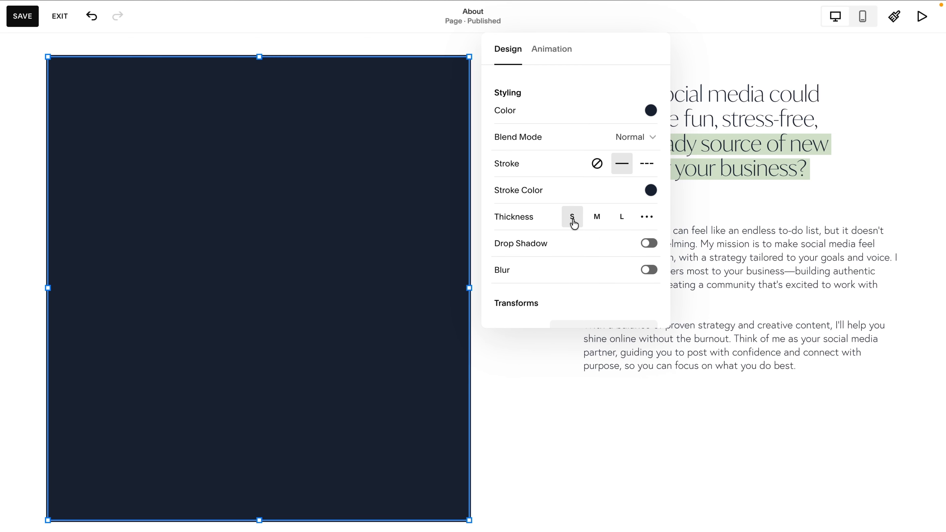
Move the shape backward so it sits behind the image.
{"action": "left_click", "coordinate": [719, 393]}
{"action": "scroll", "coordinate": [655, 410], "scroll_direction": "up", "scroll_amount": 2}
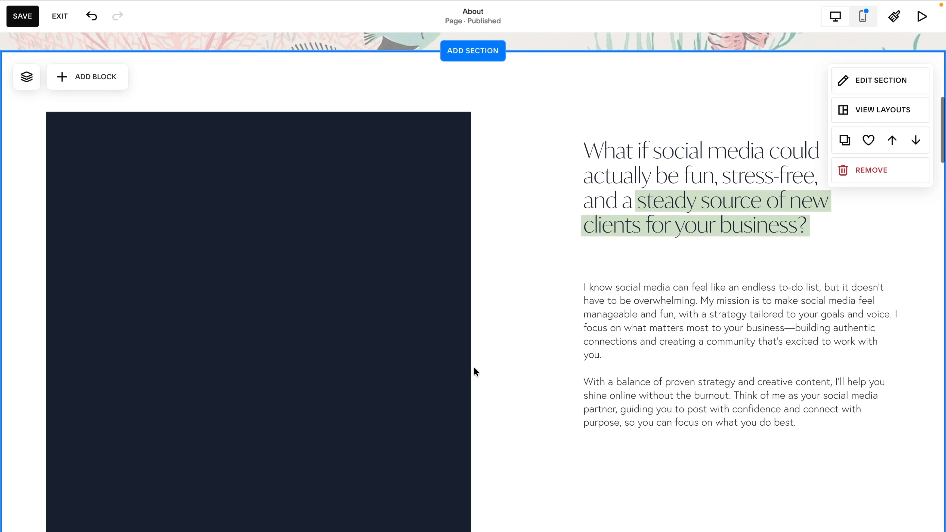
{"action": "left_click", "coordinate": [316, 299]}
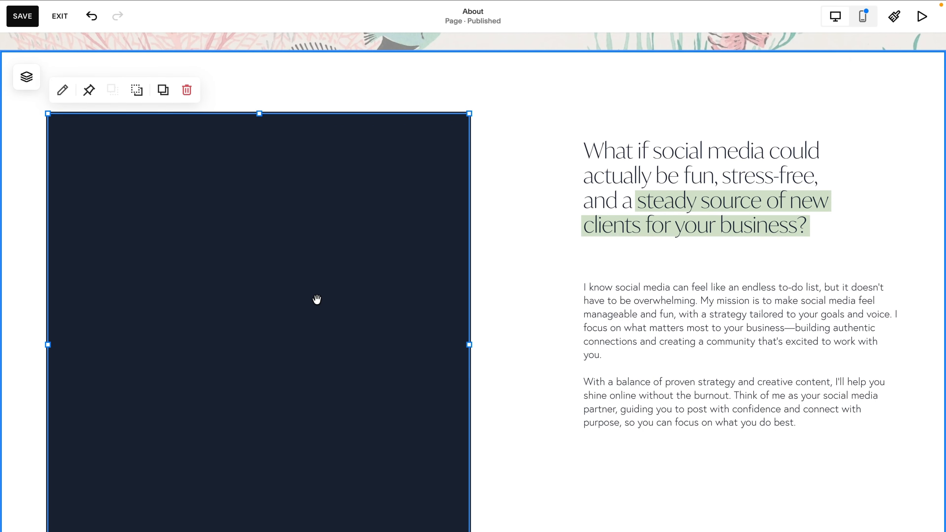
{"action": "left_click", "coordinate": [137, 91]}
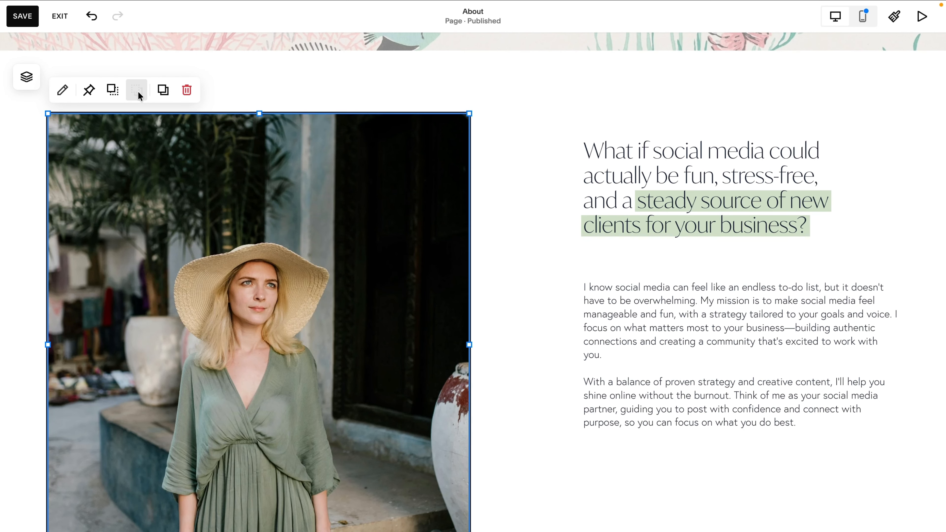
Set the image's corner radius to 20, keeping its Fill display.
{"action": "left_click", "coordinate": [532, 315]}
{"action": "scroll", "coordinate": [531, 316], "scroll_direction": "down", "scroll_amount": 3}
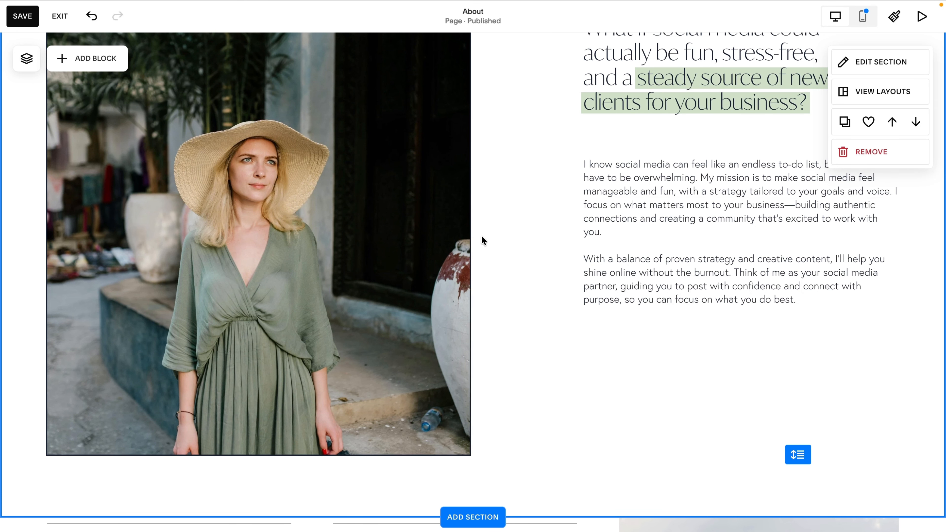
{"action": "scroll", "coordinate": [481, 235], "scroll_direction": "up", "scroll_amount": 2}
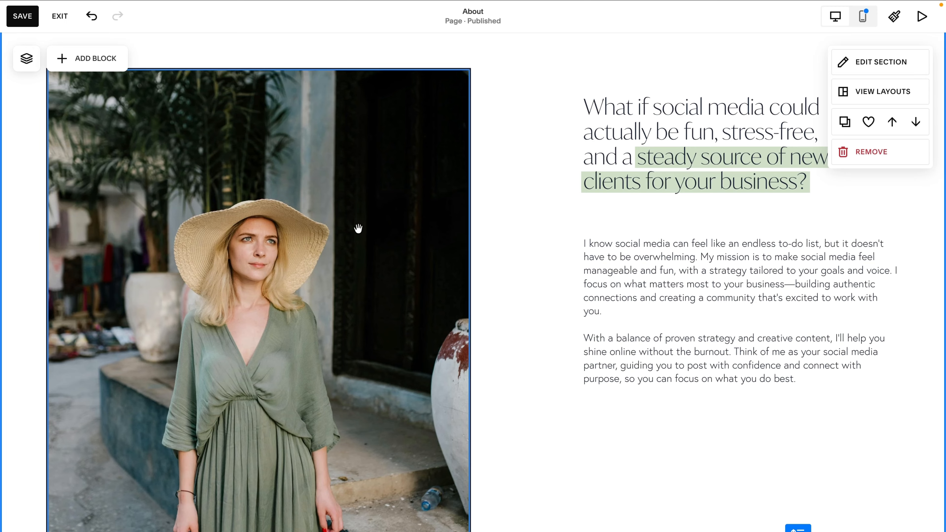
{"action": "double_click", "coordinate": [358, 229]}
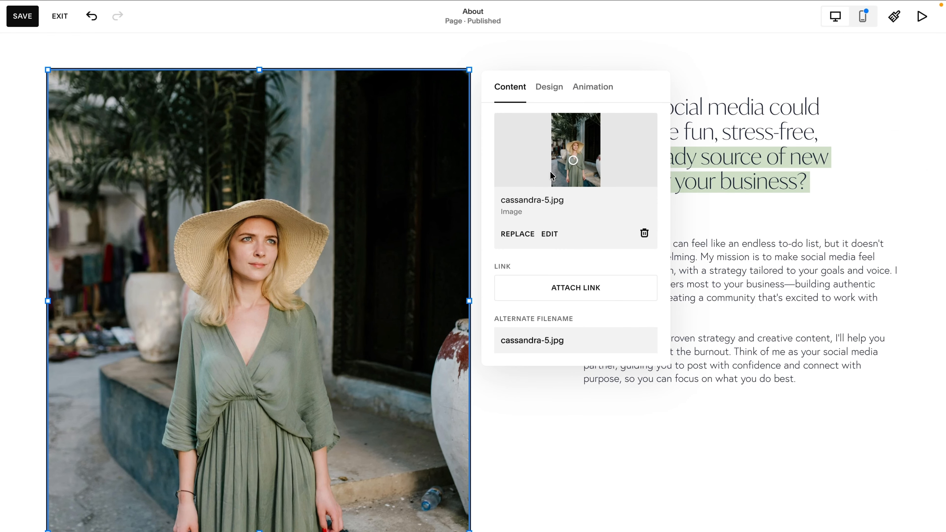
{"action": "left_click", "coordinate": [549, 88]}
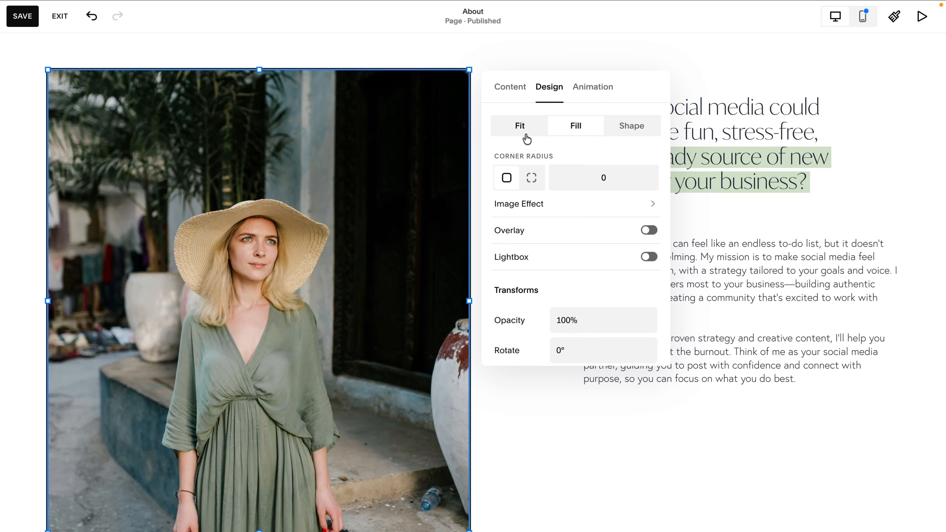
{"action": "left_click", "coordinate": [517, 132]}
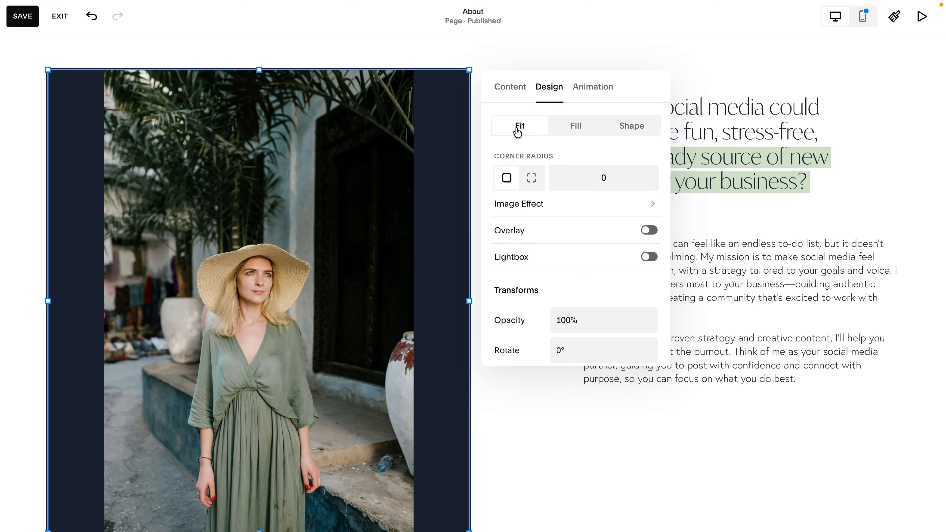
{"action": "left_click", "coordinate": [575, 128]}
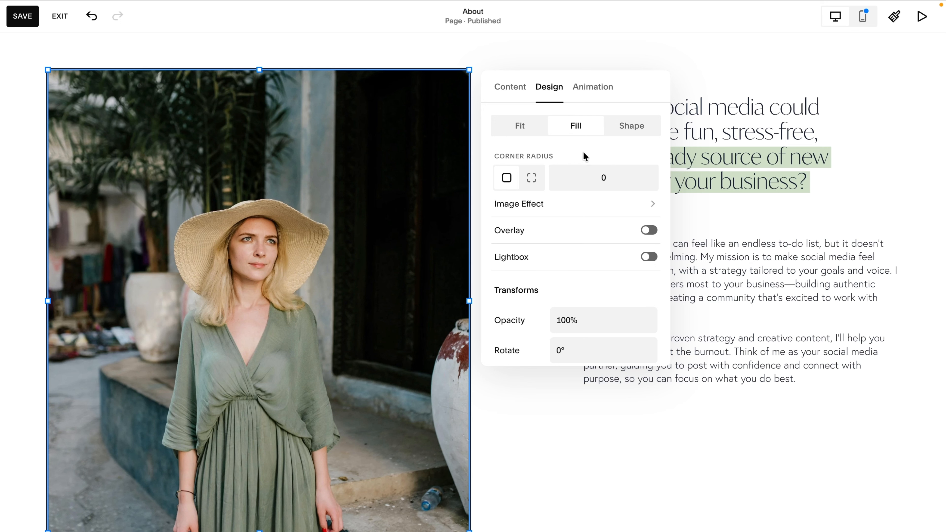
{"action": "double_click", "coordinate": [603, 178]}
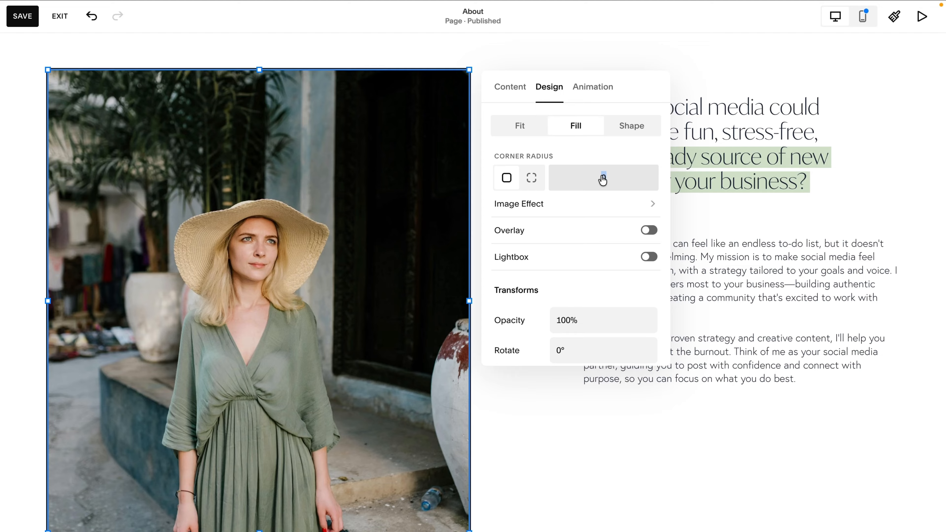
{"action": "type", "text": "20"}
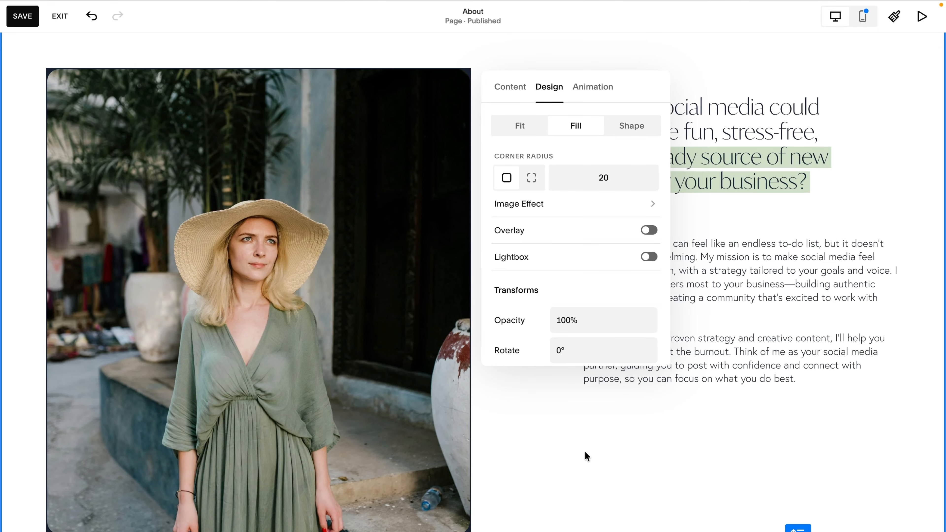
{"action": "left_click", "coordinate": [584, 454]}
Move the image backward so the shape sits in front of it.
{"action": "scroll", "coordinate": [586, 454], "scroll_direction": "up", "scroll_amount": 1}
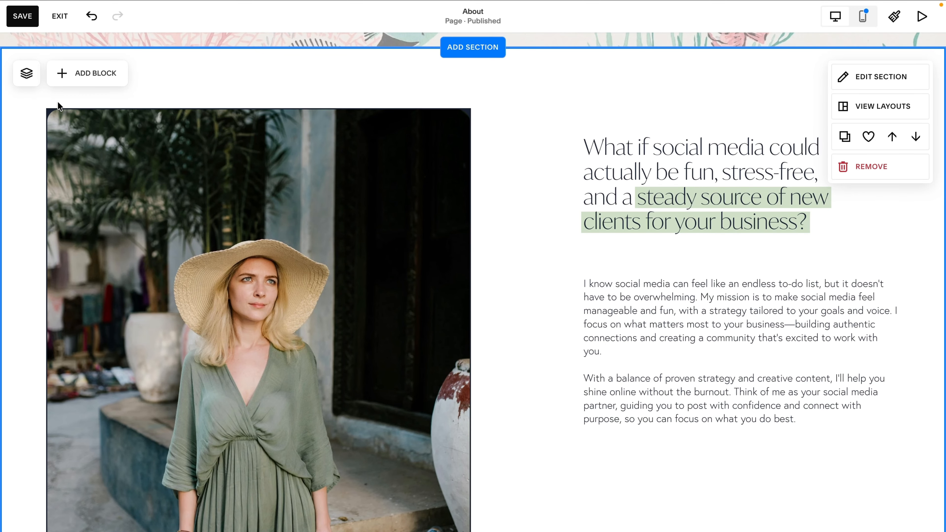
{"action": "left_click", "coordinate": [135, 171]}
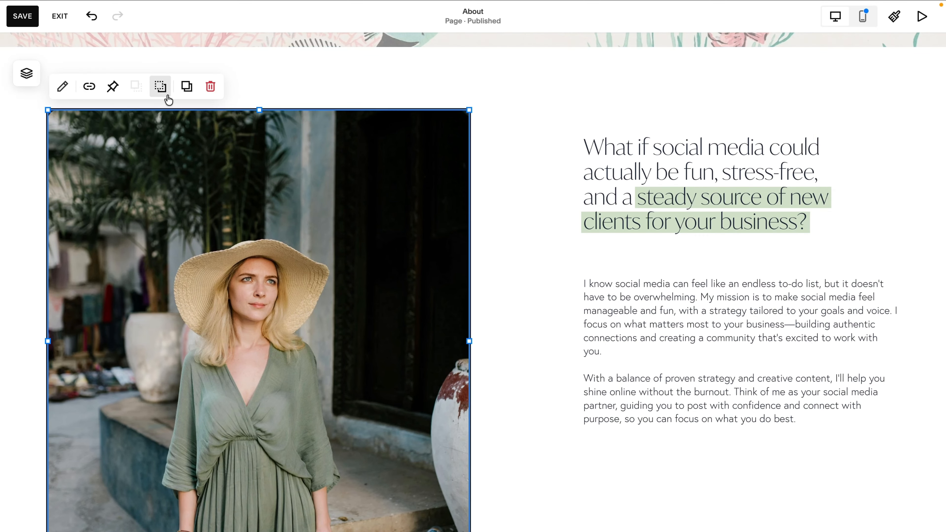
{"action": "left_click", "coordinate": [160, 89]}
{"action": "left_click", "coordinate": [21, 188]}
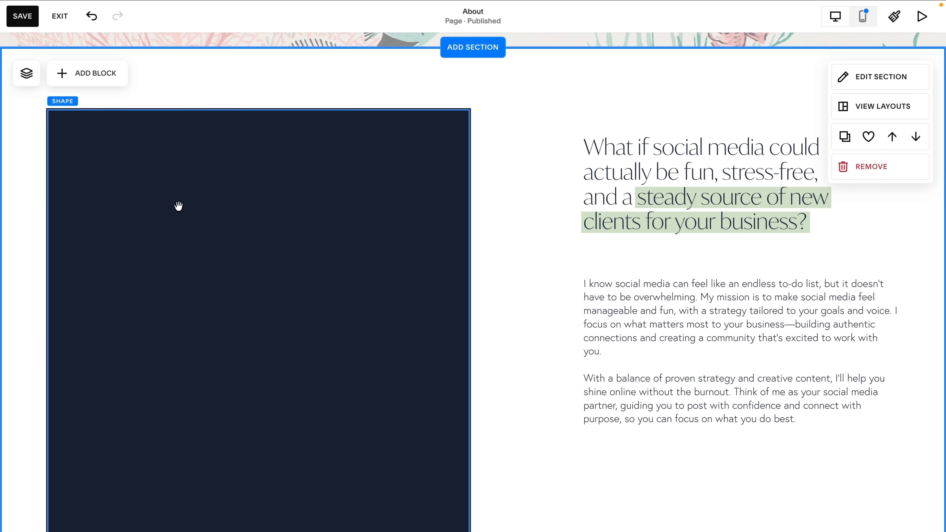
Set the shape's corner radius to 20.
{"action": "double_click", "coordinate": [178, 205]}
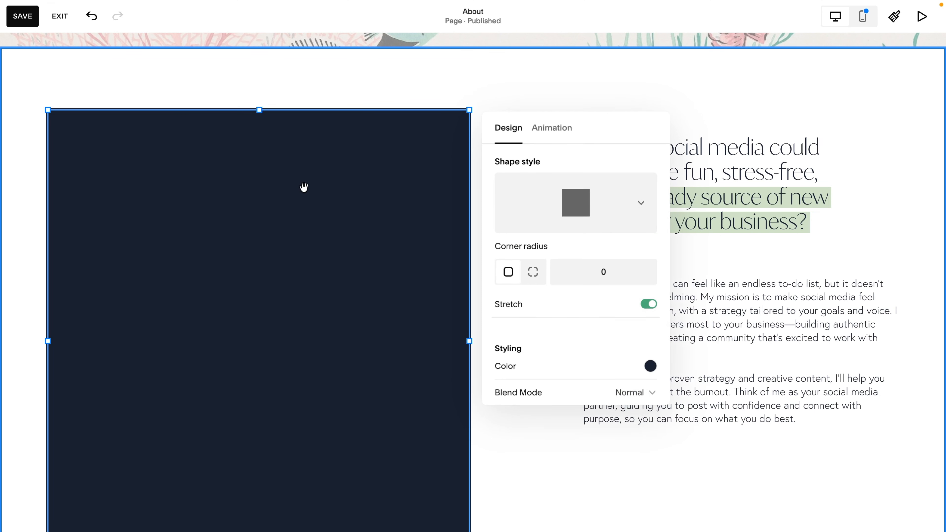
{"action": "double_click", "coordinate": [605, 276]}
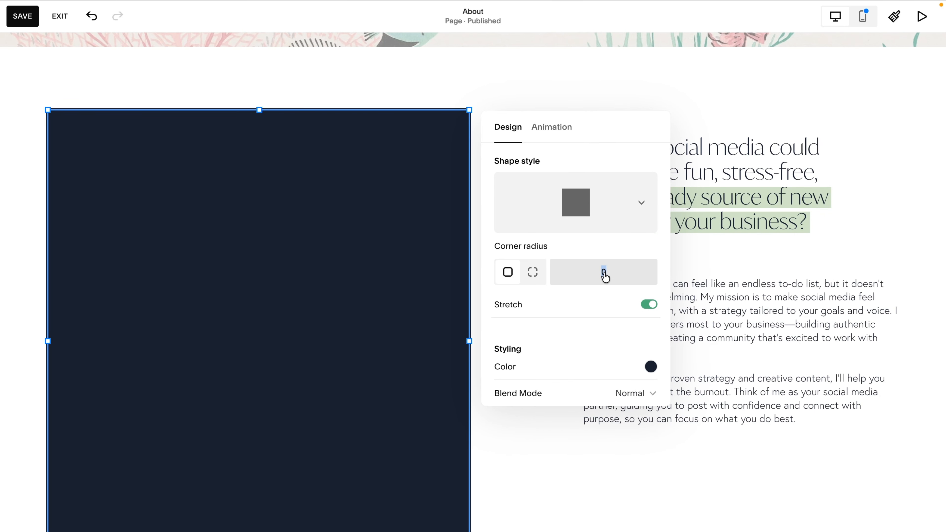
{"action": "type", "text": "20"}
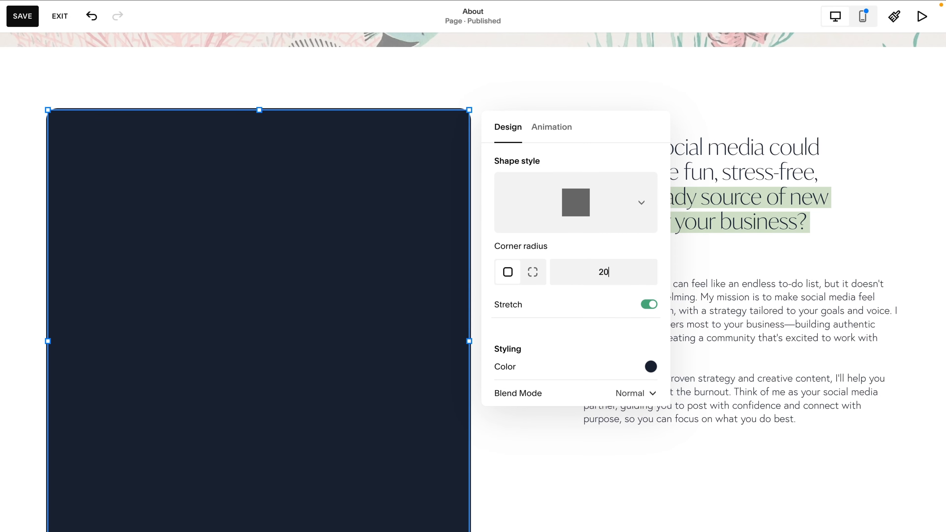
{"action": "left_click", "coordinate": [553, 473]}
Move the shape backward behind the image again.
{"action": "left_click", "coordinate": [260, 238]}
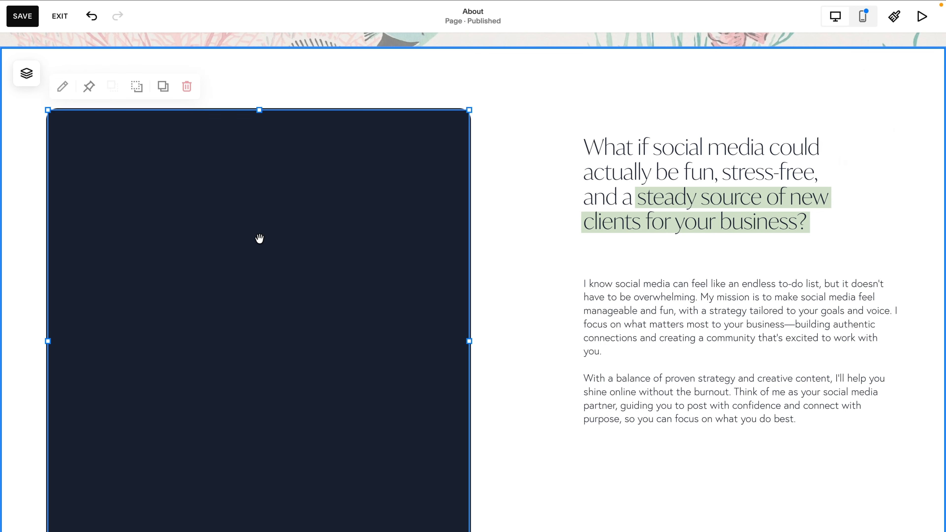
{"action": "left_click", "coordinate": [139, 87]}
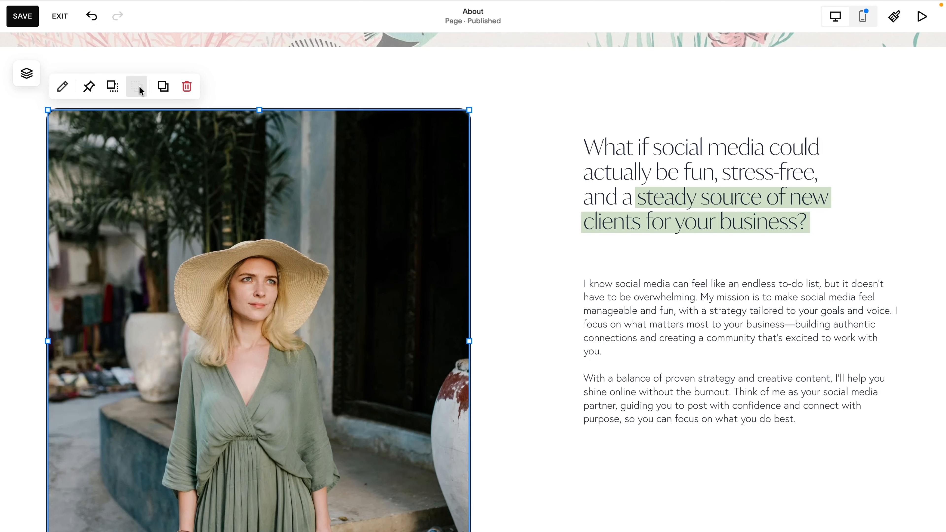
{"action": "left_click", "coordinate": [495, 367]}
{"action": "scroll", "coordinate": [535, 388], "scroll_direction": "down", "scroll_amount": 5}
{"action": "scroll", "coordinate": [535, 388], "scroll_direction": "up", "scroll_amount": 4}
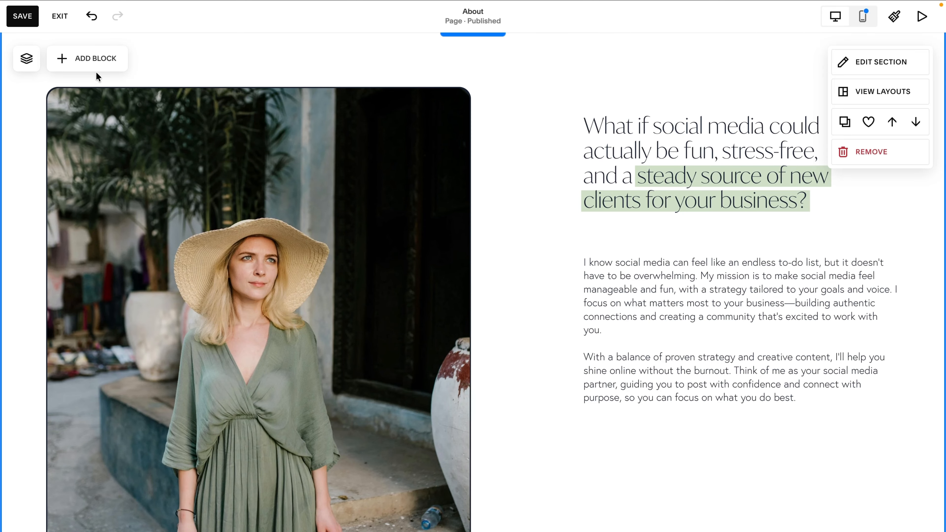
Exit the page editor without saving the changes.
{"action": "left_click", "coordinate": [60, 16]}
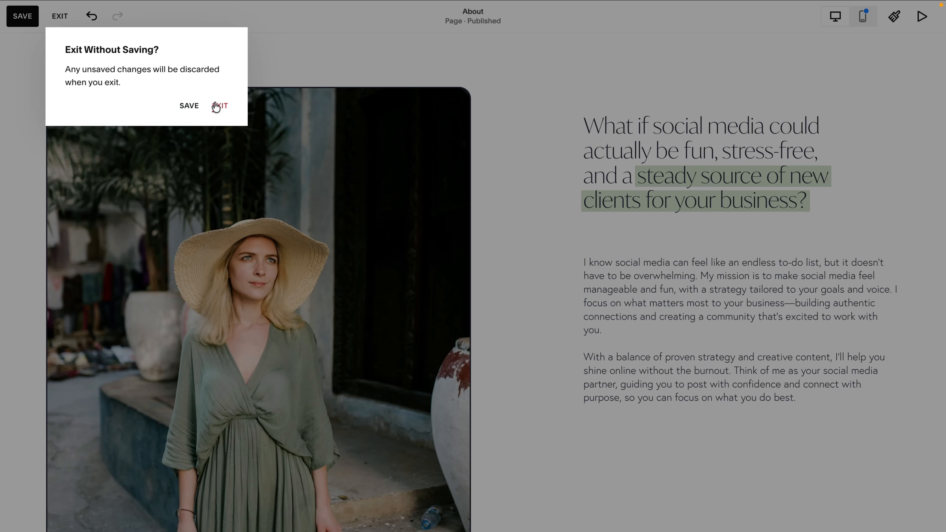
{"action": "left_click", "coordinate": [217, 105]}
{"action": "scroll", "coordinate": [135, 323], "scroll_direction": "down", "scroll_amount": 15}
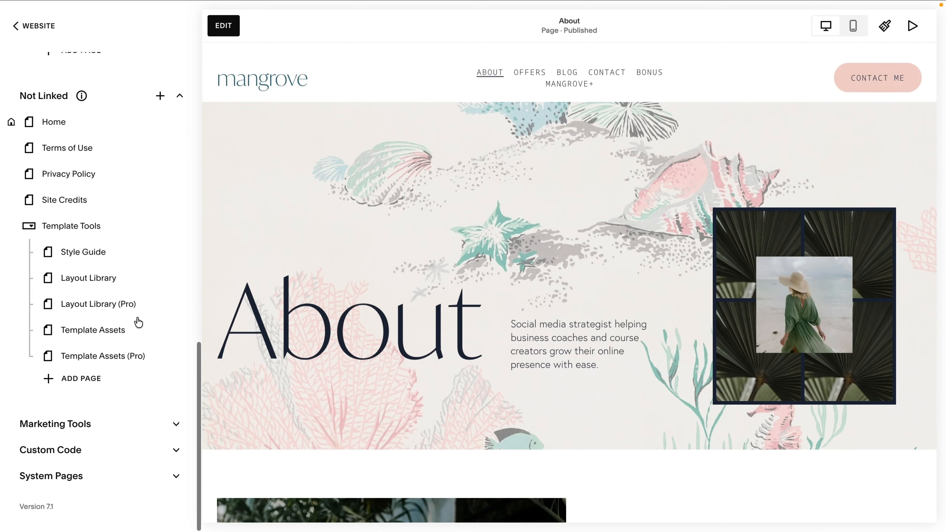
Open the Custom CSS editor and begin a rule targeting .sqs-block-image.
{"action": "left_click", "coordinate": [111, 457]}
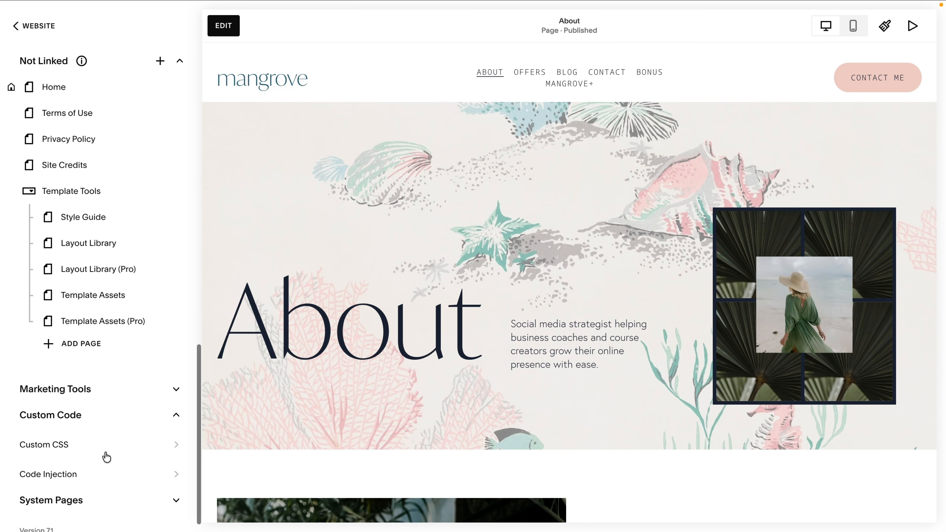
{"action": "left_click", "coordinate": [56, 445]}
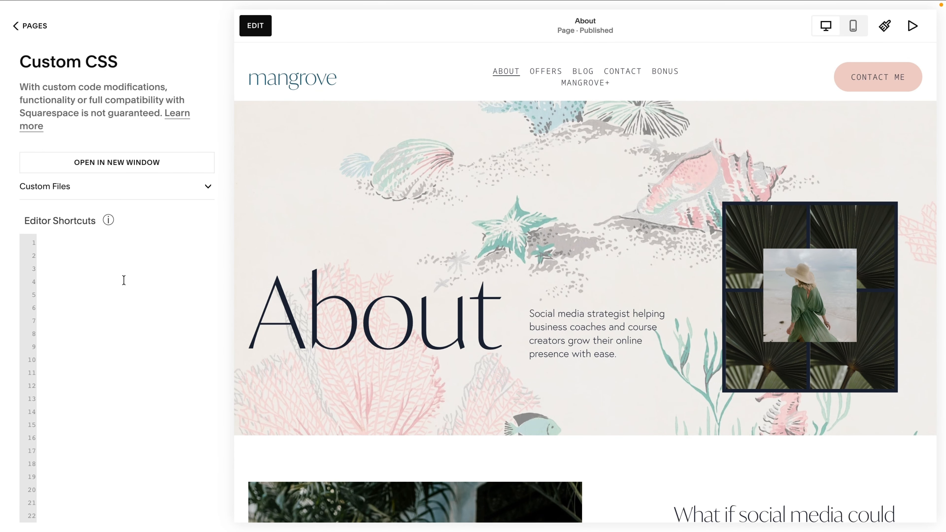
{"action": "scroll", "coordinate": [307, 331], "scroll_direction": "down", "scroll_amount": 10}
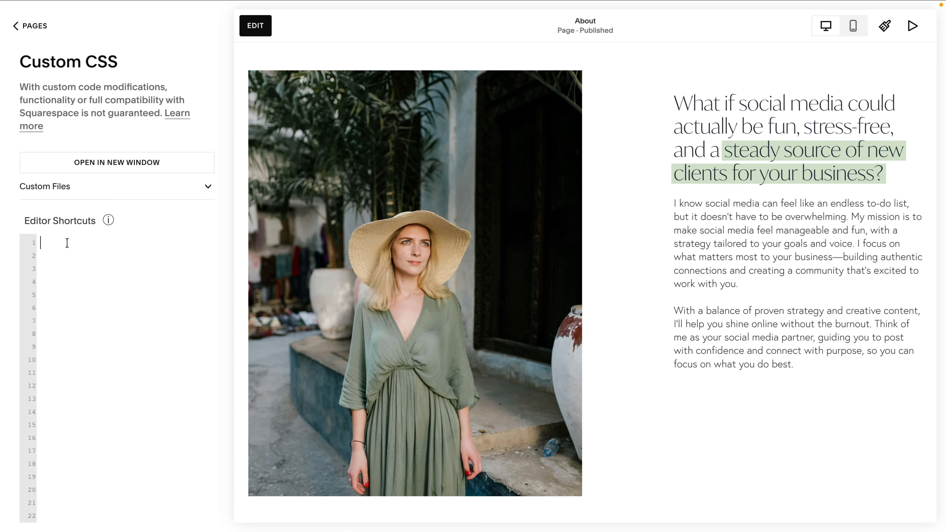
{"action": "type", "text": ".sqs-block-image {"}
{"action": "key", "text": "Return"}
Give the image blocks a border of 2px solid #000 and save the CSS.
{"action": "type", "text": "border:"}
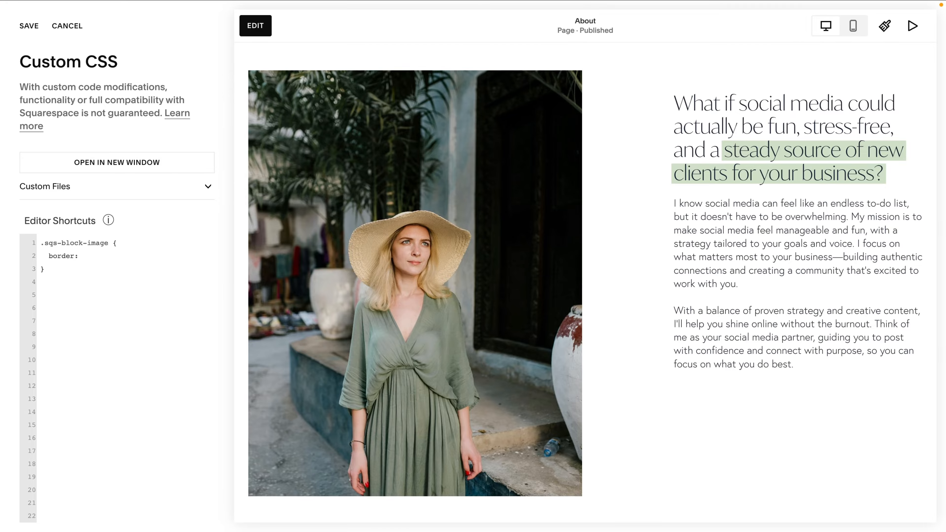
{"action": "type", "text": "2px solid"}
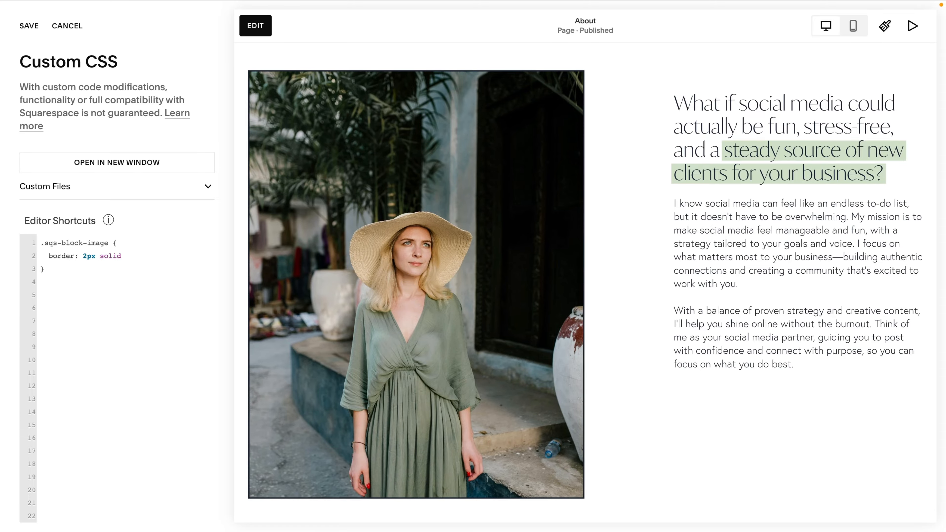
{"action": "type", "text": "#000;"}
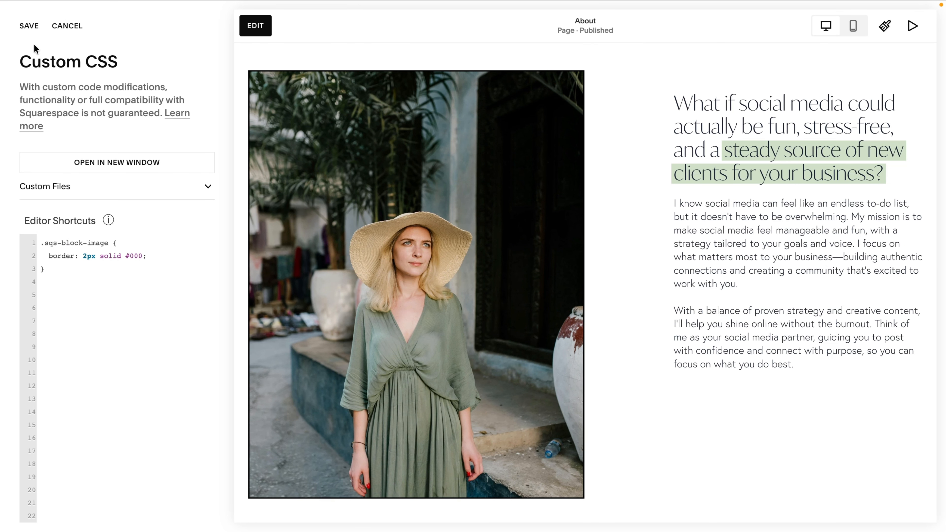
{"action": "left_click", "coordinate": [27, 27]}
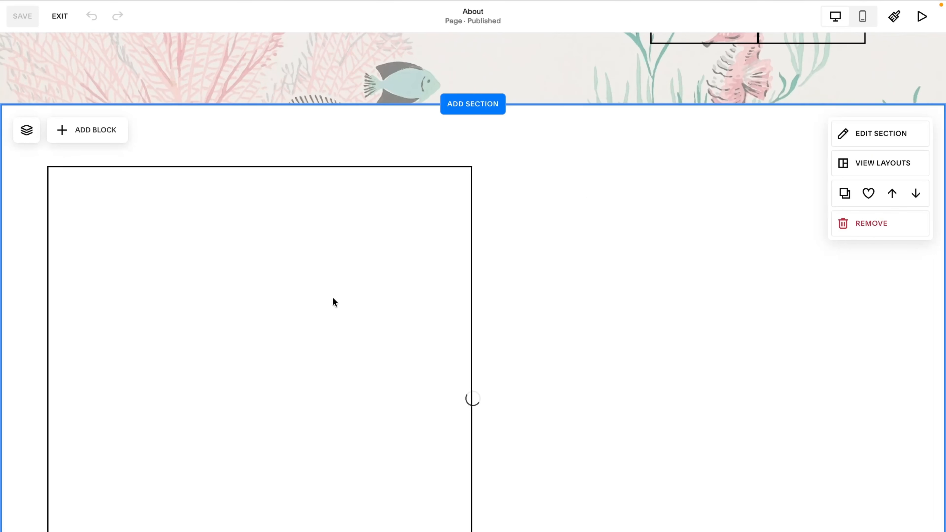
Set the large About image's corner radius to 20, save the page and exit the editor.
{"action": "double_click", "coordinate": [331, 300]}
{"action": "left_click", "coordinate": [605, 274]}
{"action": "type", "text": "2"}
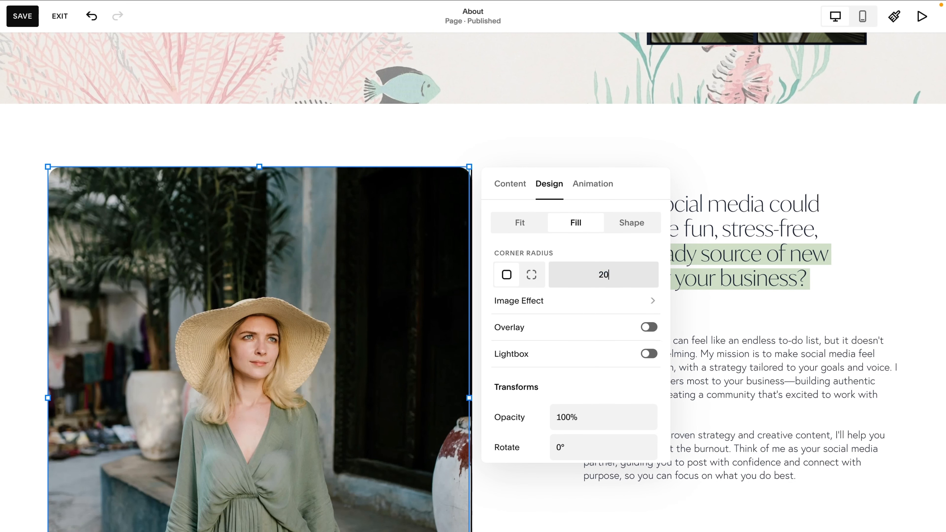
{"action": "type", "text": "0"}
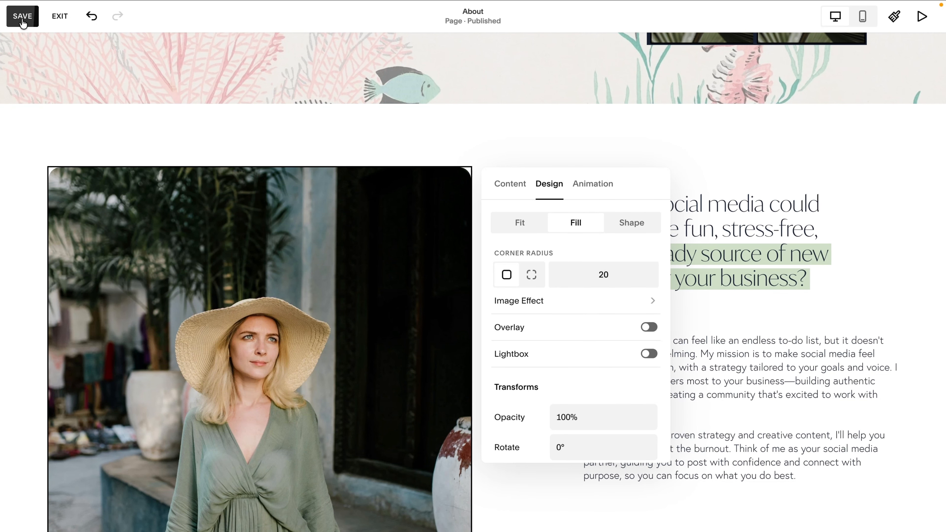
{"action": "left_click", "coordinate": [22, 17]}
{"action": "left_click", "coordinate": [61, 20]}
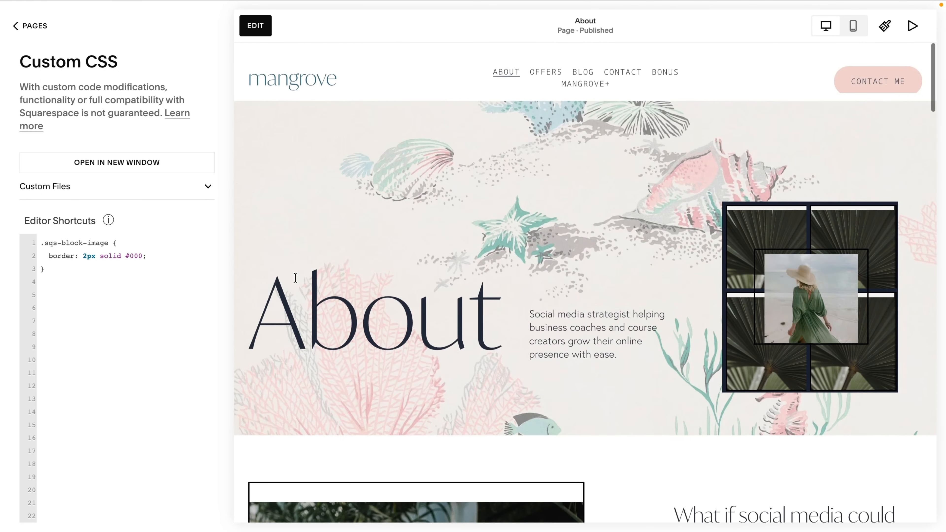
Add border-radius: 22px to the .sqs-block-image rule.
{"action": "scroll", "coordinate": [296, 281], "scroll_direction": "down", "scroll_amount": 10}
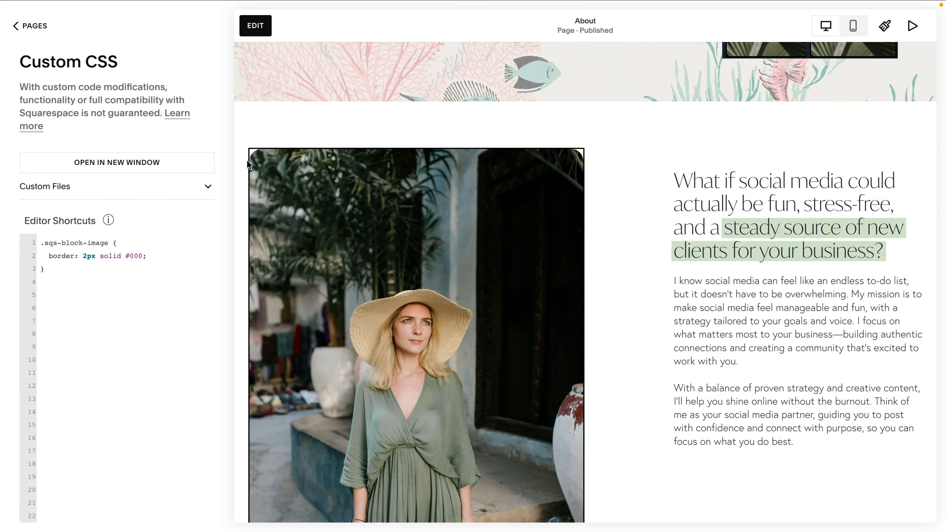
{"action": "left_click", "coordinate": [155, 257]}
{"action": "key", "text": "Return"}
{"action": "type", "text": "border-radius:"}
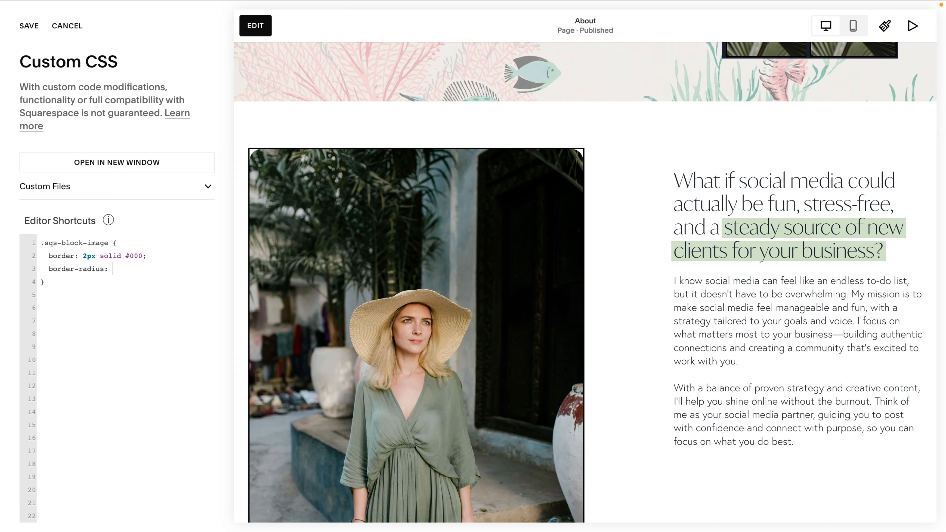
{"action": "type", "text": " 20px;"}
{"action": "left_click", "coordinate": [121, 268]}
{"action": "key", "text": "BackSpace"}
{"action": "type", "text": "2"}
Save the custom CSS after reviewing the bordered, rounded images down the page.
{"action": "scroll", "coordinate": [390, 257], "scroll_direction": "up", "scroll_amount": 8}
{"action": "scroll", "coordinate": [388, 256], "scroll_direction": "down", "scroll_amount": 15}
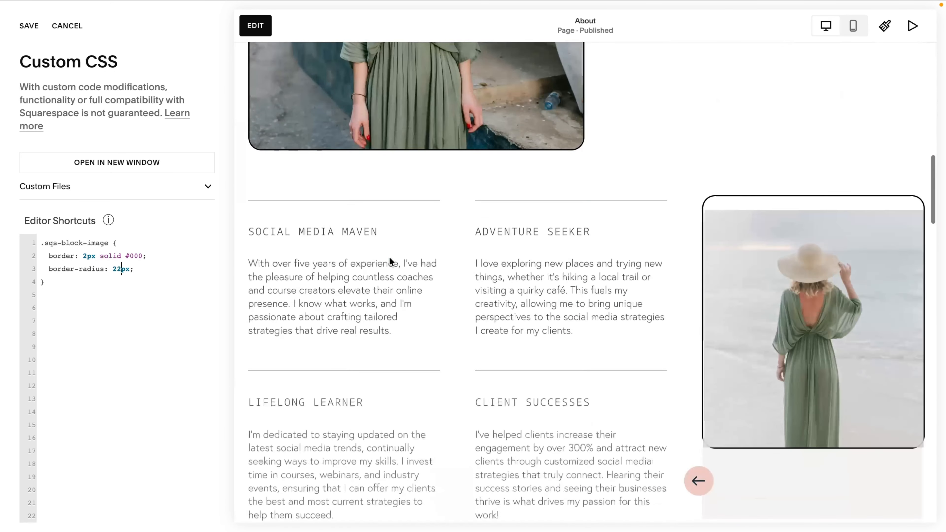
{"action": "scroll", "coordinate": [389, 257], "scroll_direction": "down", "scroll_amount": 20}
{"action": "scroll", "coordinate": [389, 256], "scroll_direction": "down", "scroll_amount": 5}
{"action": "scroll", "coordinate": [389, 256], "scroll_direction": "up", "scroll_amount": 20}
{"action": "scroll", "coordinate": [389, 257], "scroll_direction": "up", "scroll_amount": 7}
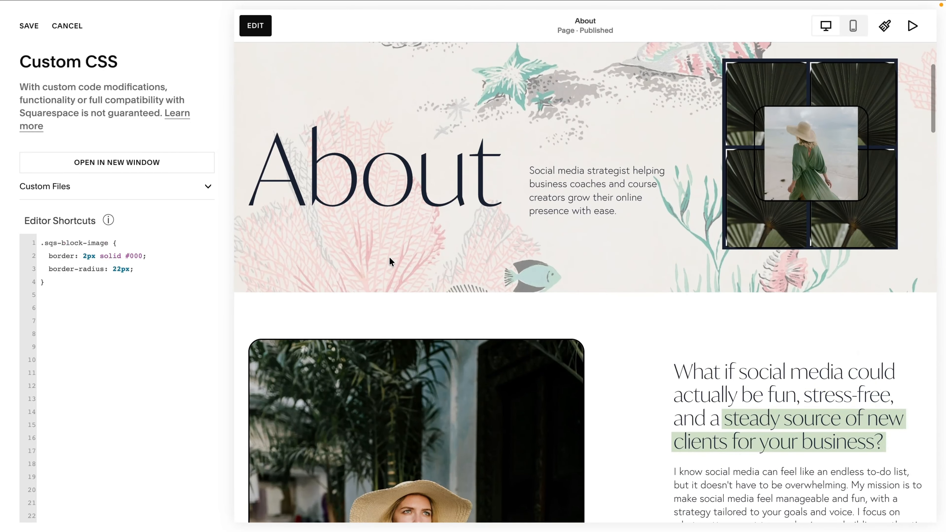
{"action": "scroll", "coordinate": [388, 257], "scroll_direction": "down", "scroll_amount": 5}
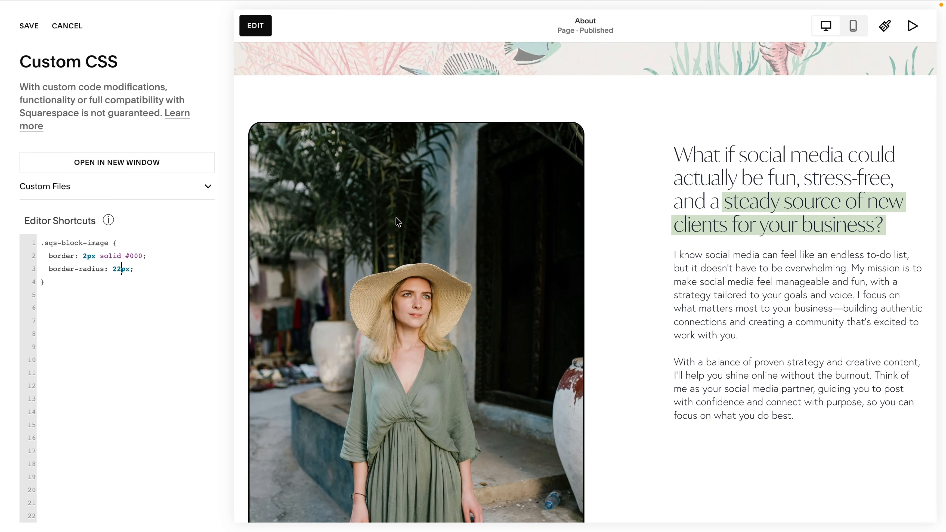
{"action": "left_click", "coordinate": [29, 25]}
Turn on the Find Squarespace Ids extension and copy the page's collection ID.
{"action": "mouse_move", "coordinate": [460, 2]}
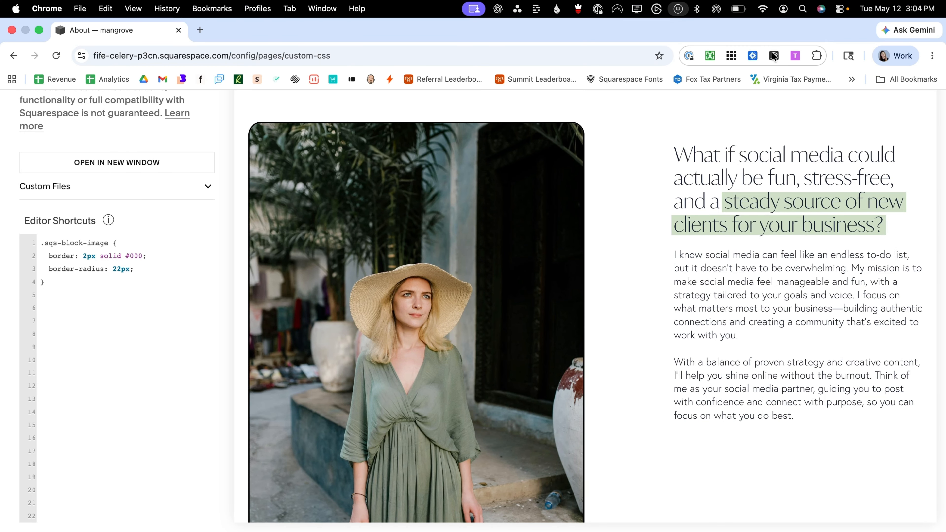
{"action": "left_click", "coordinate": [731, 56]}
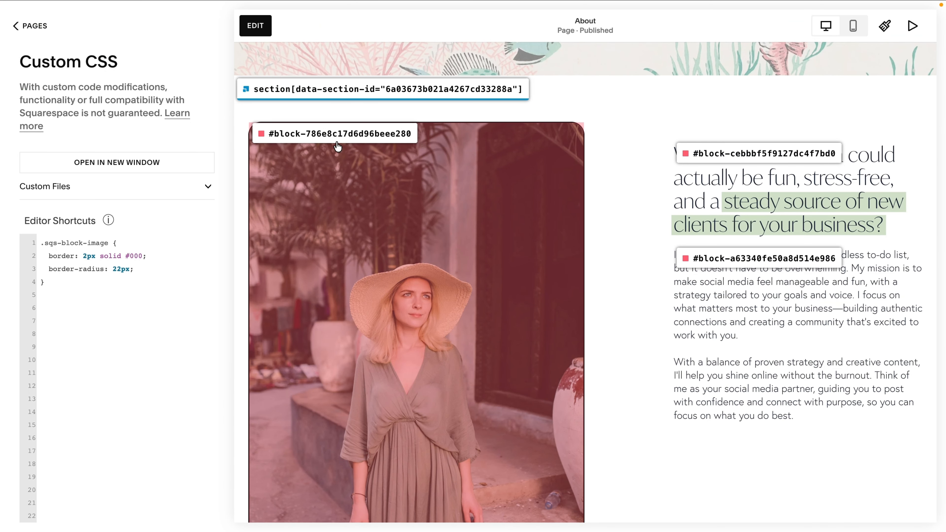
{"action": "scroll", "coordinate": [350, 95], "scroll_direction": "up", "scroll_amount": 10}
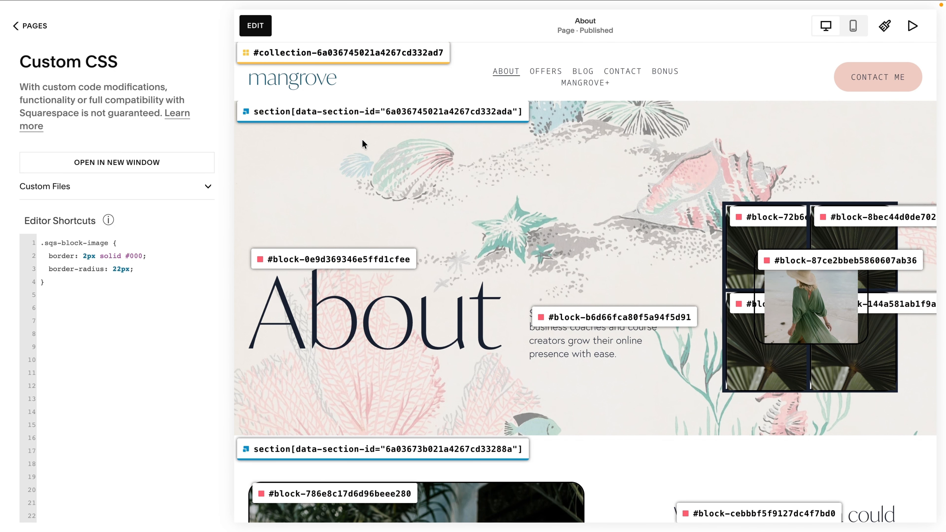
{"action": "scroll", "coordinate": [363, 144], "scroll_direction": "down", "scroll_amount": 15}
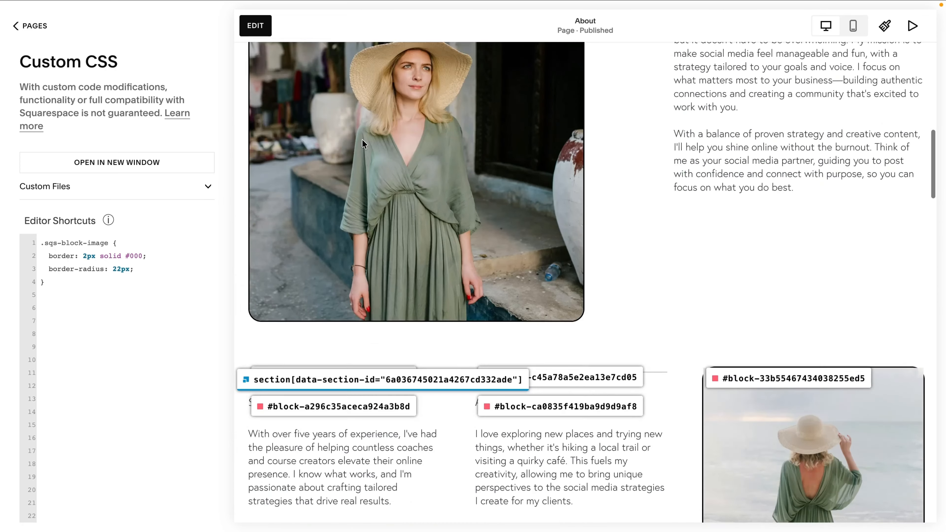
{"action": "scroll", "coordinate": [363, 144], "scroll_direction": "up", "scroll_amount": 20}
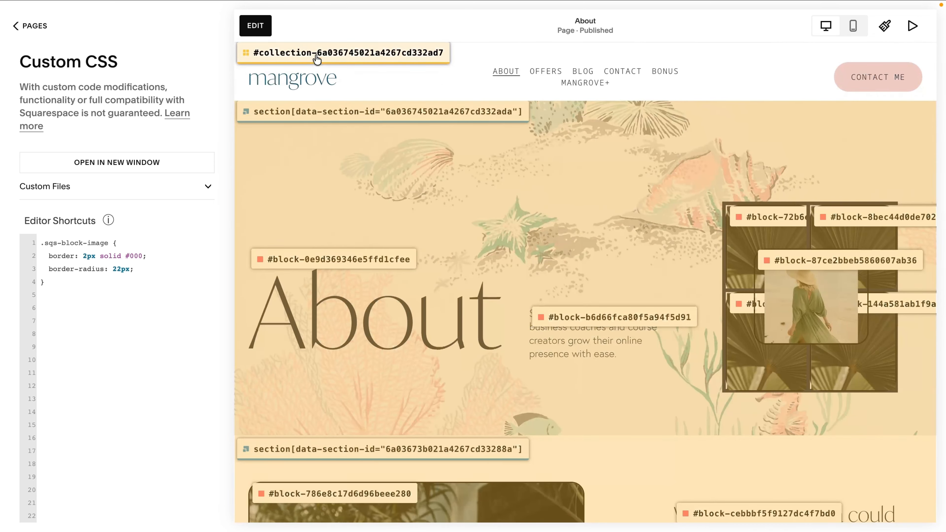
{"action": "left_click", "coordinate": [317, 59]}
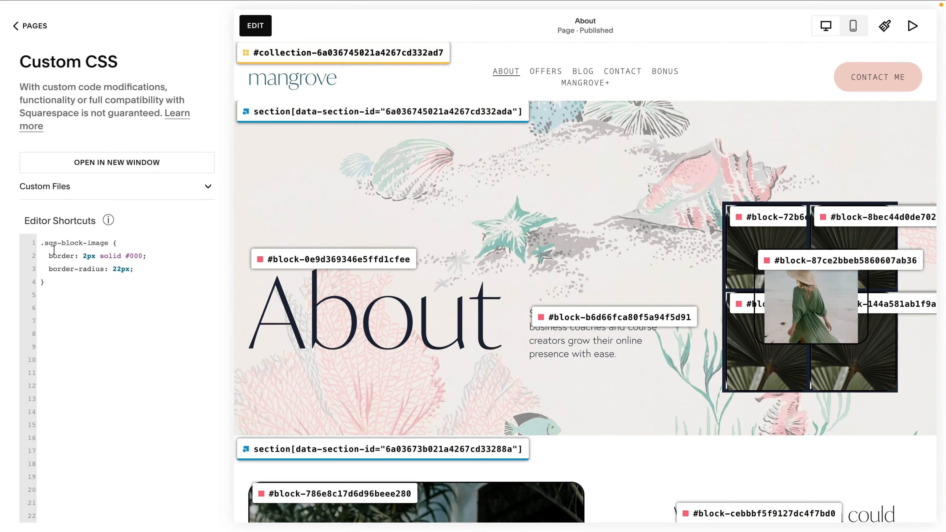
Wrap the image rule inside a #collection-6a036745021a4267cd332ad7 selector block.
{"action": "left_click", "coordinate": [41, 243]}
{"action": "key", "text": "Return"}
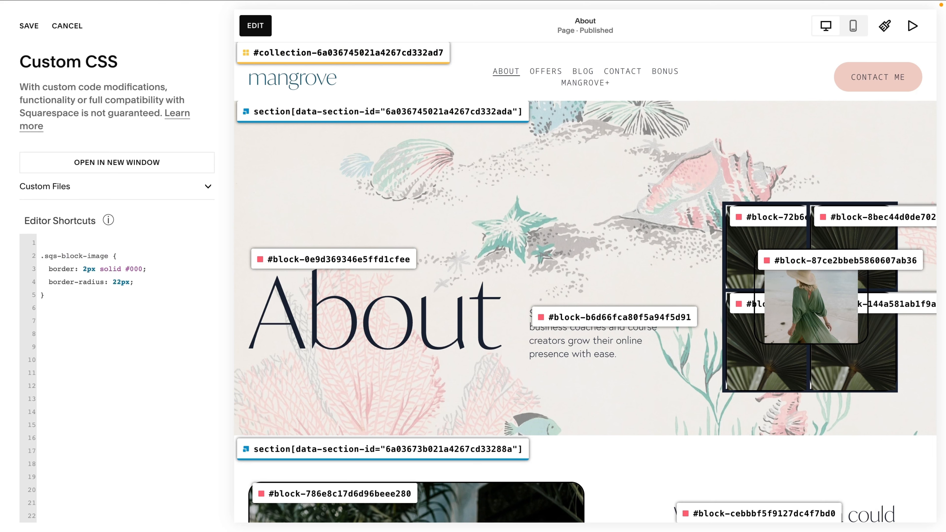
{"action": "key", "text": "super+v"}
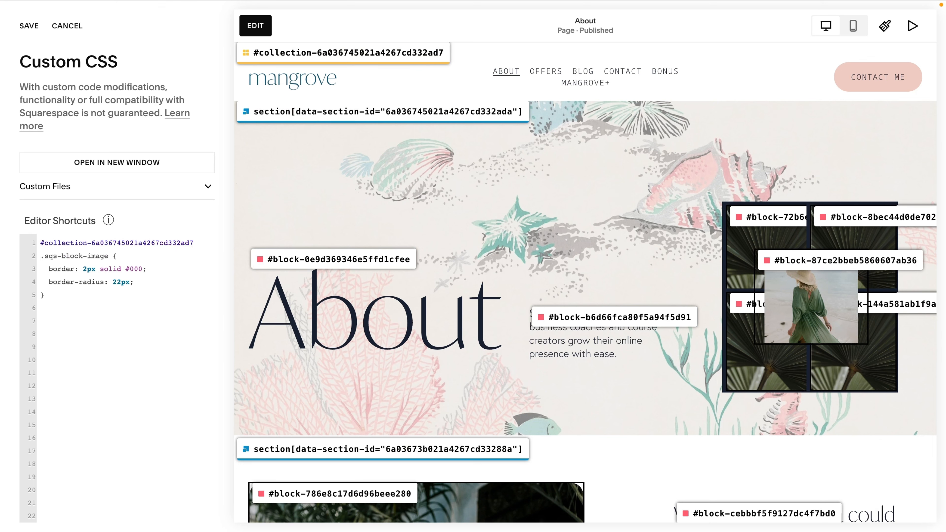
{"action": "type", "text": "{"}
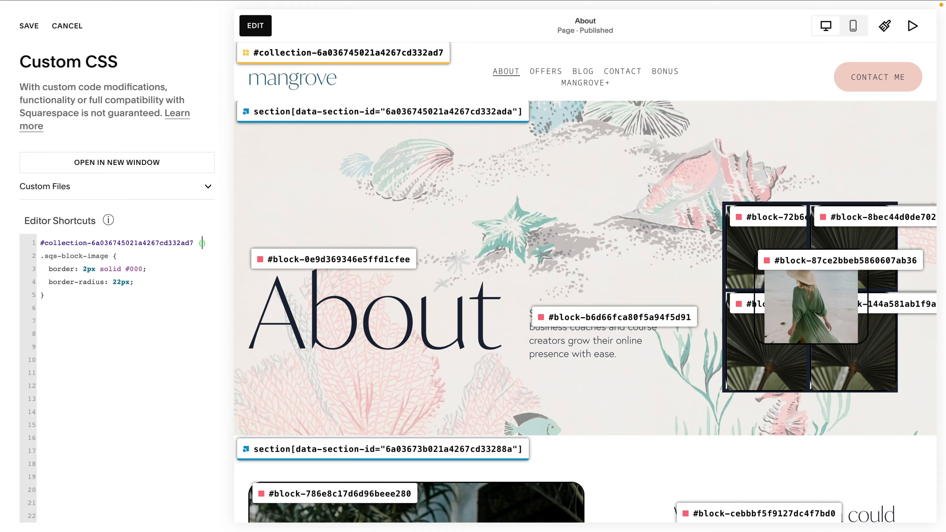
{"action": "key", "text": "Delete"}
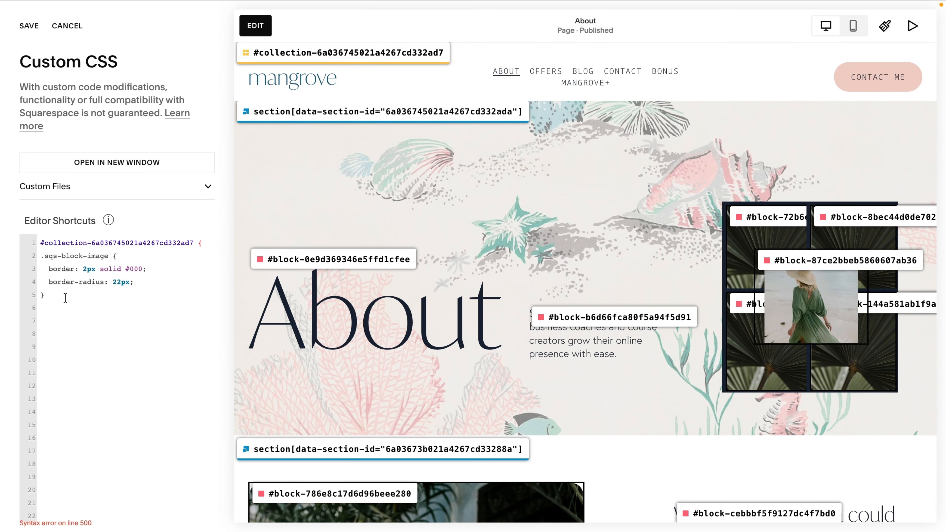
{"action": "left_click", "coordinate": [112, 322]}
Replace the collection selector with the copied section[data-section-id="6a03673b021a4267cd33288a"] selector.
{"action": "scroll", "coordinate": [291, 326], "scroll_direction": "down", "scroll_amount": 20}
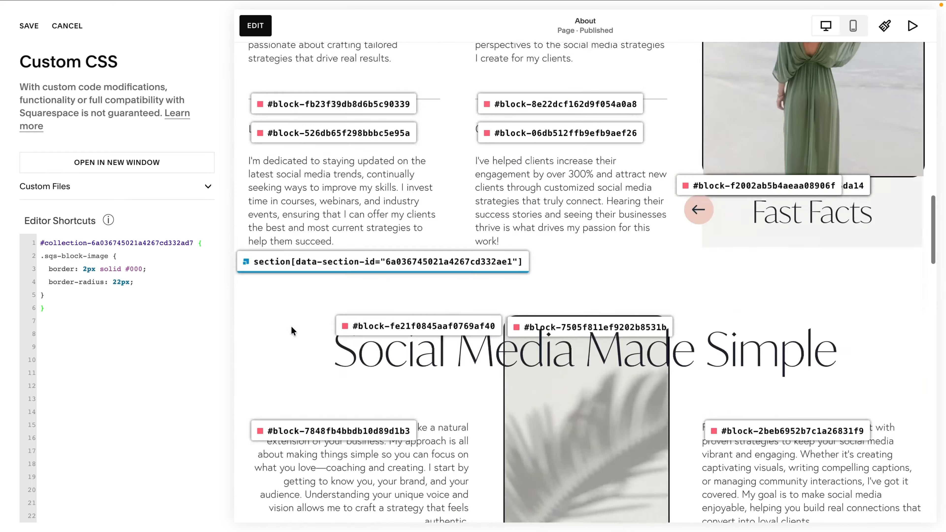
{"action": "scroll", "coordinate": [291, 326], "scroll_direction": "down", "scroll_amount": 5}
{"action": "scroll", "coordinate": [291, 326], "scroll_direction": "down", "scroll_amount": 10}
{"action": "scroll", "coordinate": [291, 326], "scroll_direction": "up", "scroll_amount": 15}
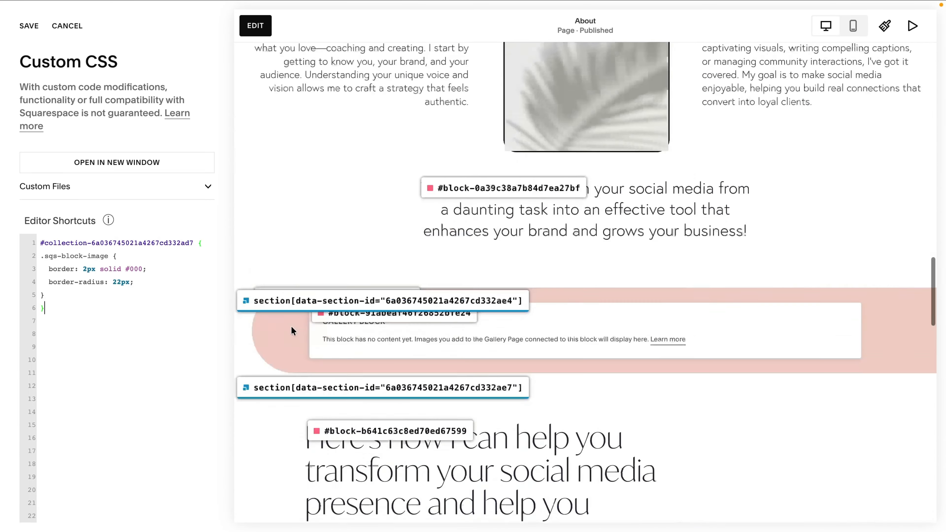
{"action": "scroll", "coordinate": [291, 327], "scroll_direction": "up", "scroll_amount": 10}
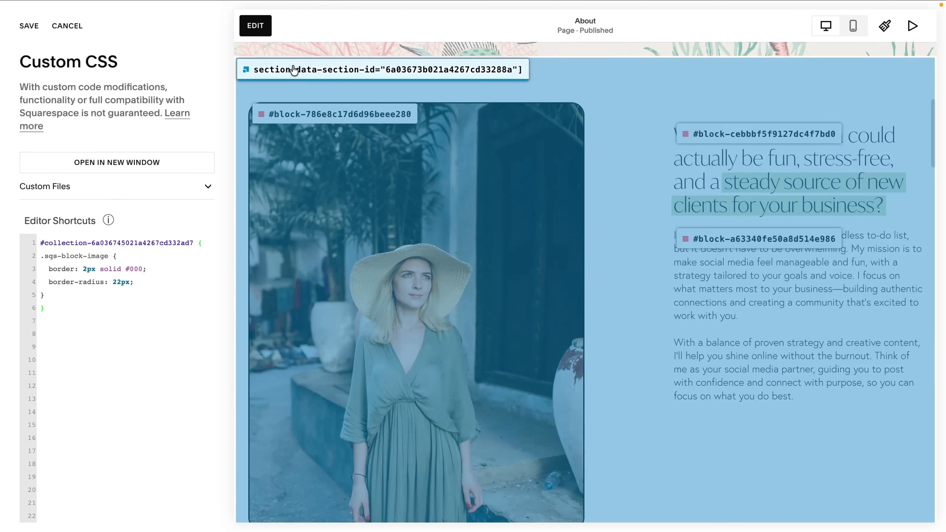
{"action": "left_click", "coordinate": [294, 69]}
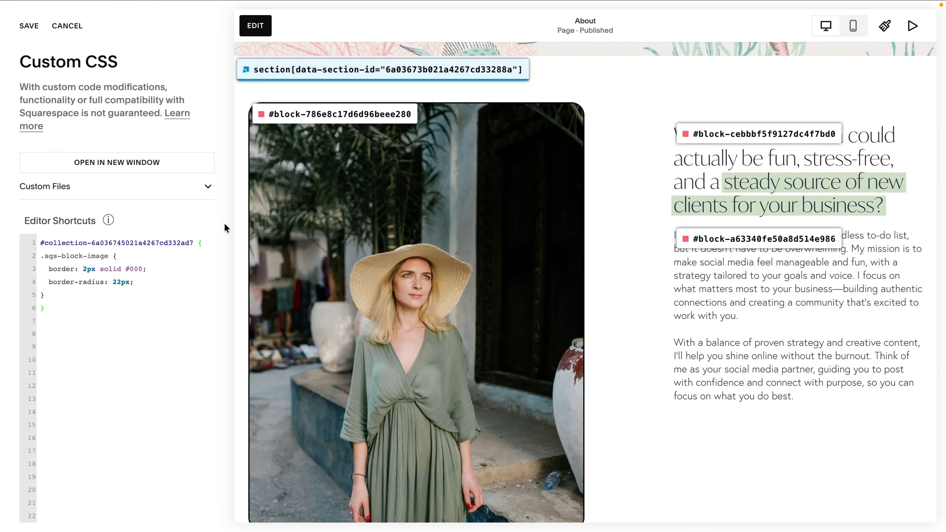
{"action": "left_click_drag", "start_coordinate": [193, 242], "coordinate": [34, 243]}
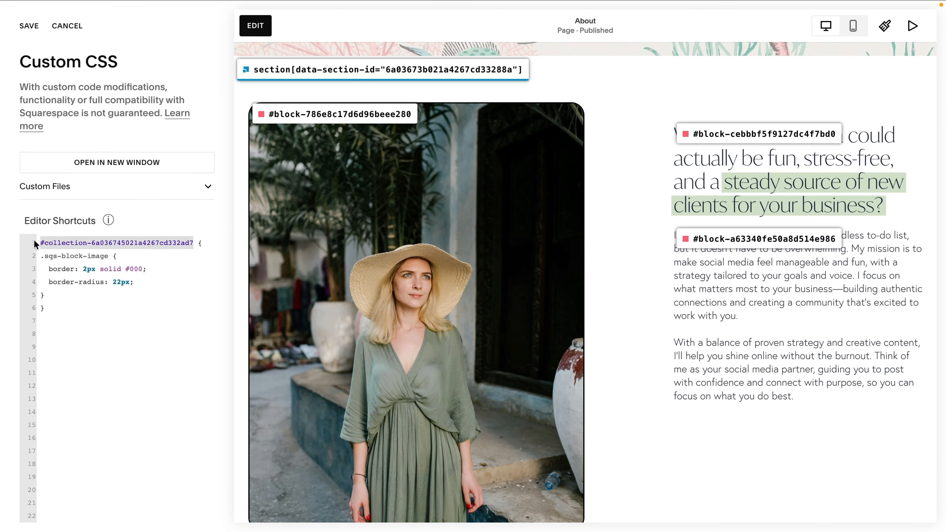
{"action": "key", "text": "ctrl+v"}
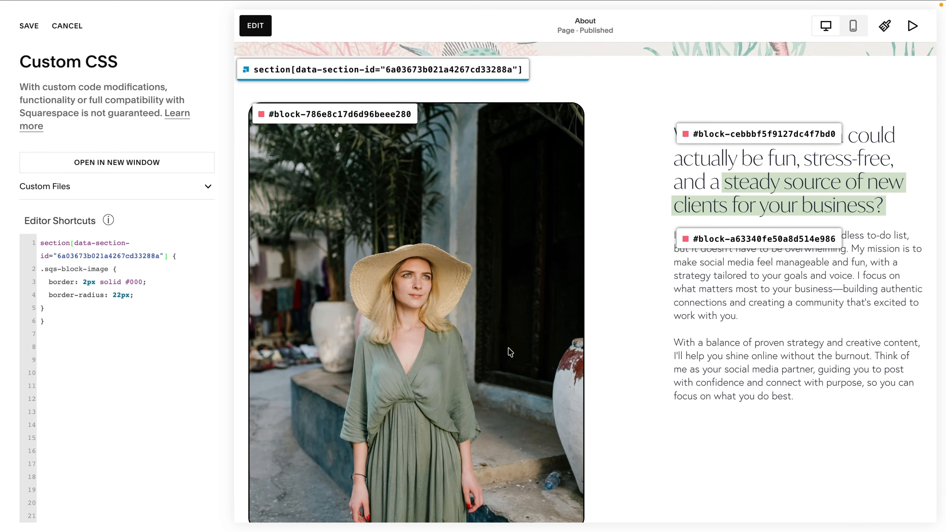
Reload the page and check which images now carry the border and rounded corners.
{"action": "scroll", "coordinate": [484, 352], "scroll_direction": "down", "scroll_amount": 10}
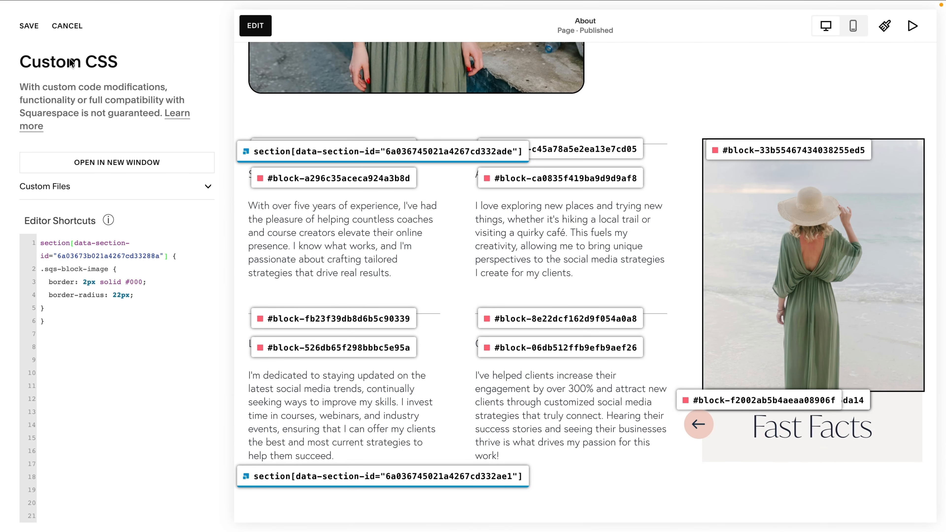
{"action": "mouse_move", "coordinate": [39, 17]}
{"action": "left_click", "coordinate": [57, 55]}
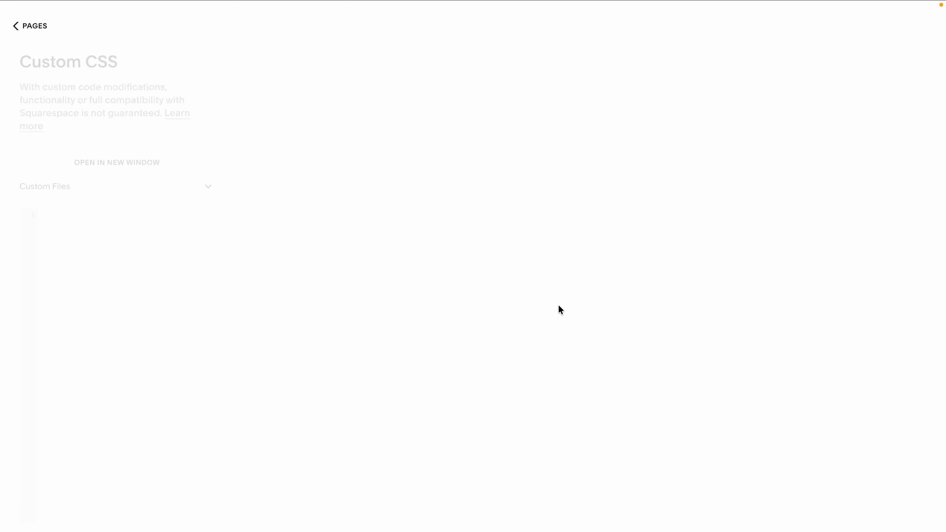
{"action": "scroll", "coordinate": [558, 305], "scroll_direction": "down", "scroll_amount": 10}
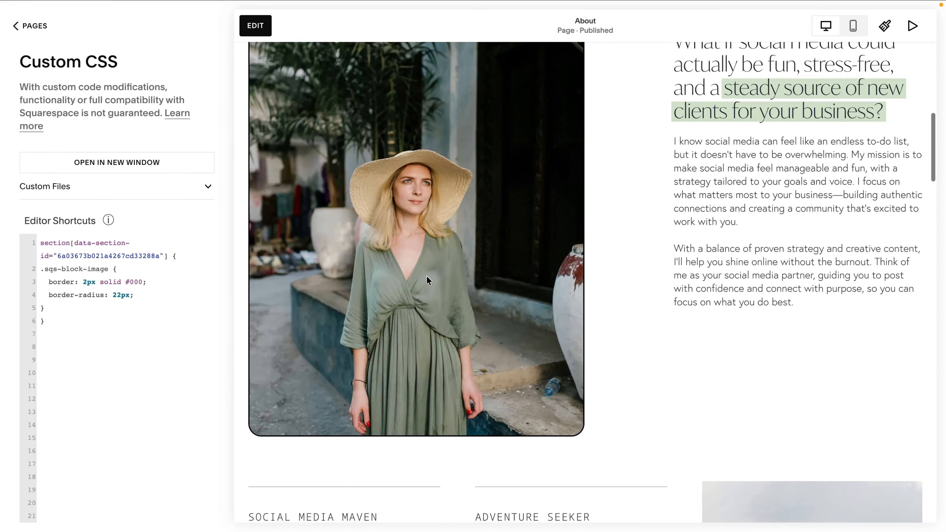
{"action": "scroll", "coordinate": [744, 370], "scroll_direction": "down", "scroll_amount": 15}
{"action": "scroll", "coordinate": [746, 373], "scroll_direction": "up", "scroll_amount": 15}
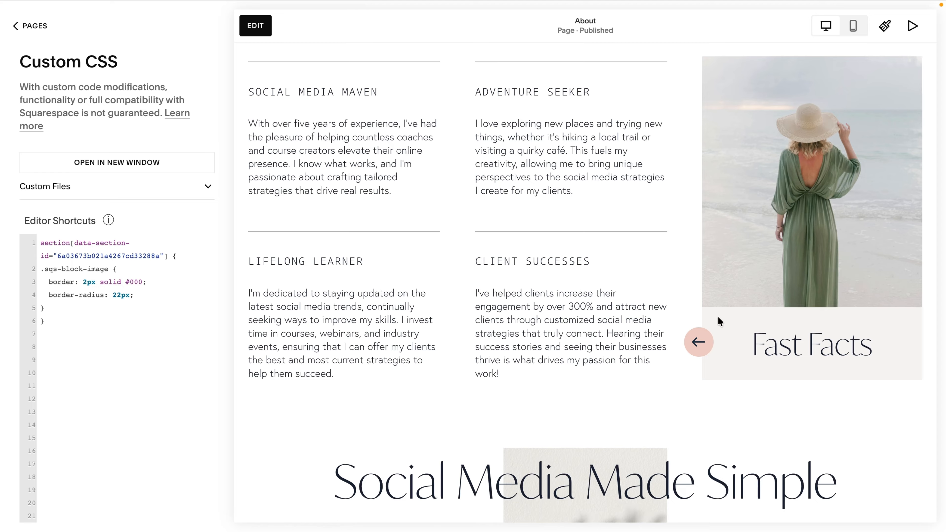
{"action": "left_click", "coordinate": [730, 55]}
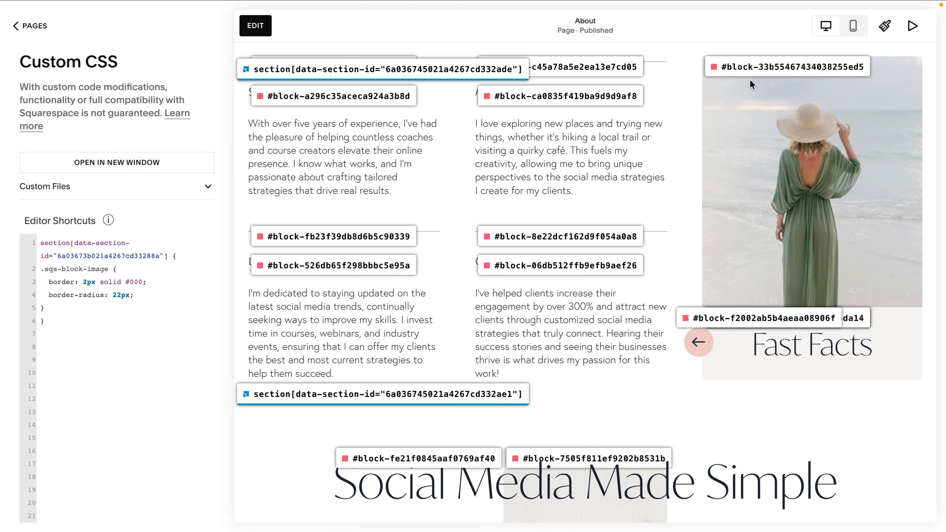
{"action": "left_click", "coordinate": [748, 74]}
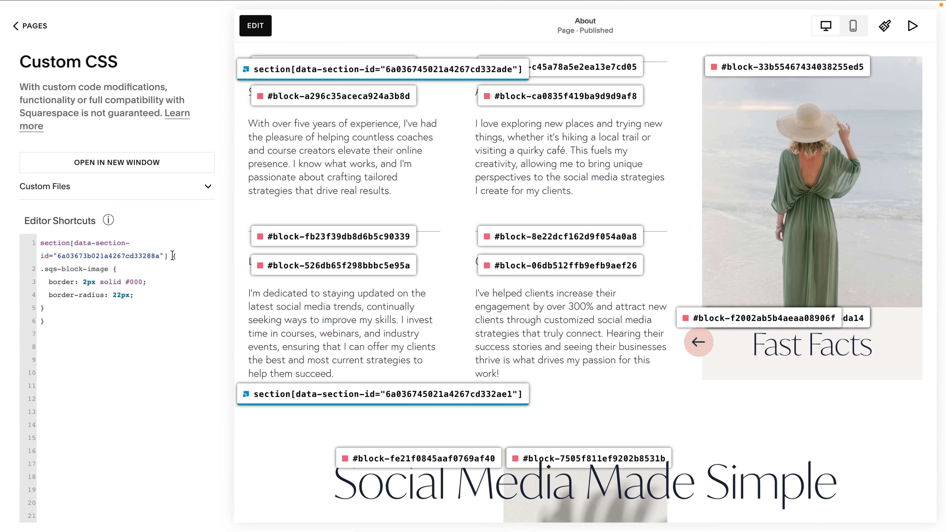
{"action": "left_click_drag", "start_coordinate": [168, 256], "coordinate": [34, 244]}
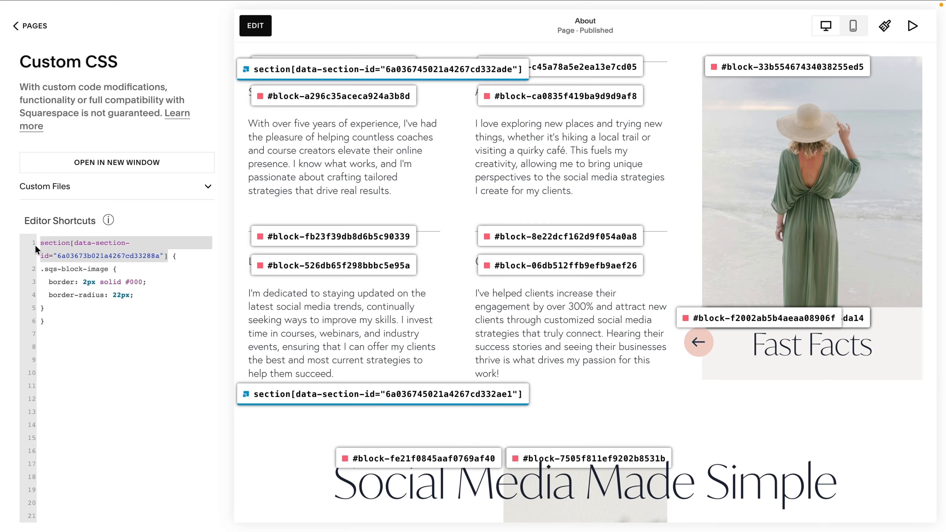
{"action": "key", "text": "ctrl+v"}
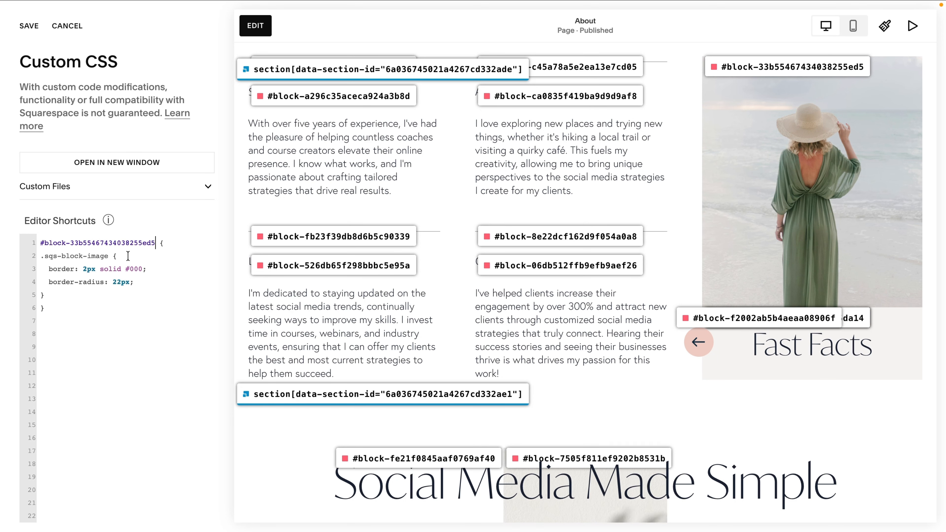
{"action": "left_click_drag", "start_coordinate": [128, 255], "coordinate": [16, 257]}
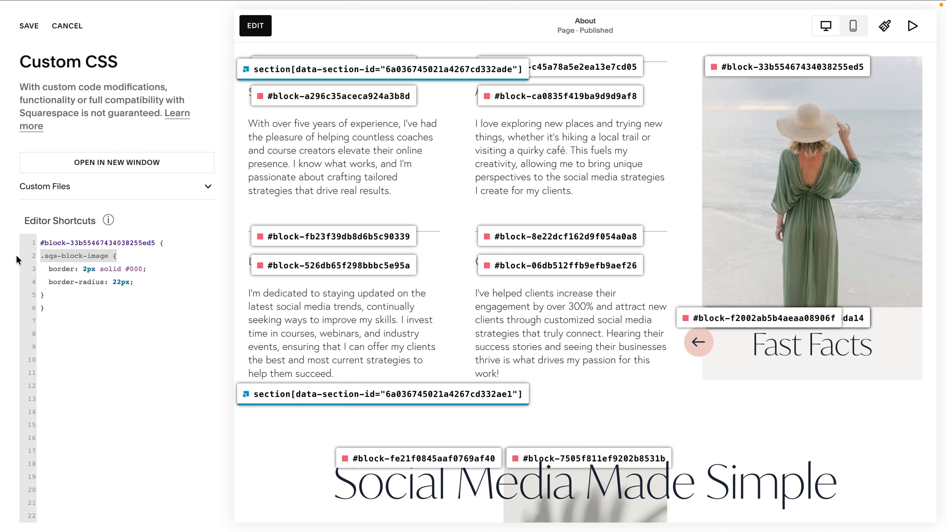
{"action": "key", "text": "BackSpace"}
{"action": "key", "text": "BackSpace"}
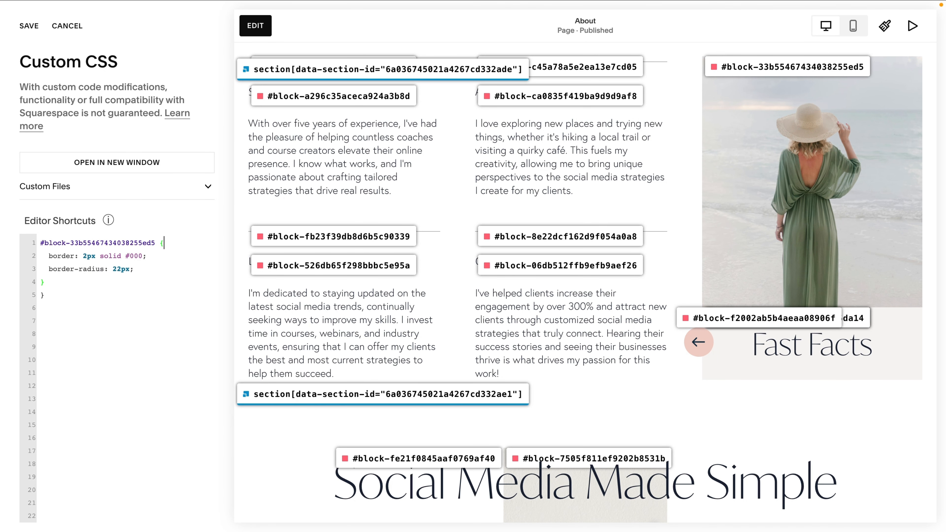
{"action": "left_click", "coordinate": [56, 296]}
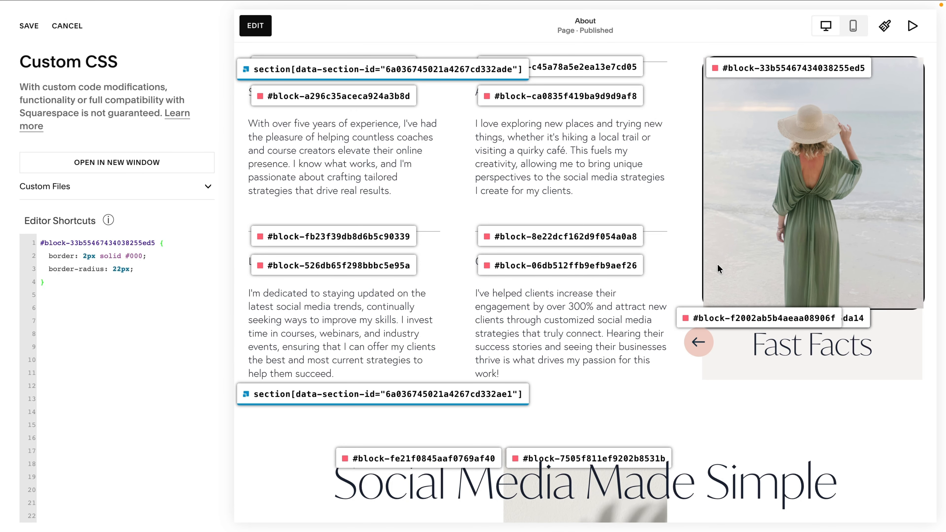
Delete the border-radius declaration from the block rule and save the CSS.
{"action": "left_click_drag", "start_coordinate": [149, 269], "coordinate": [10, 274]}
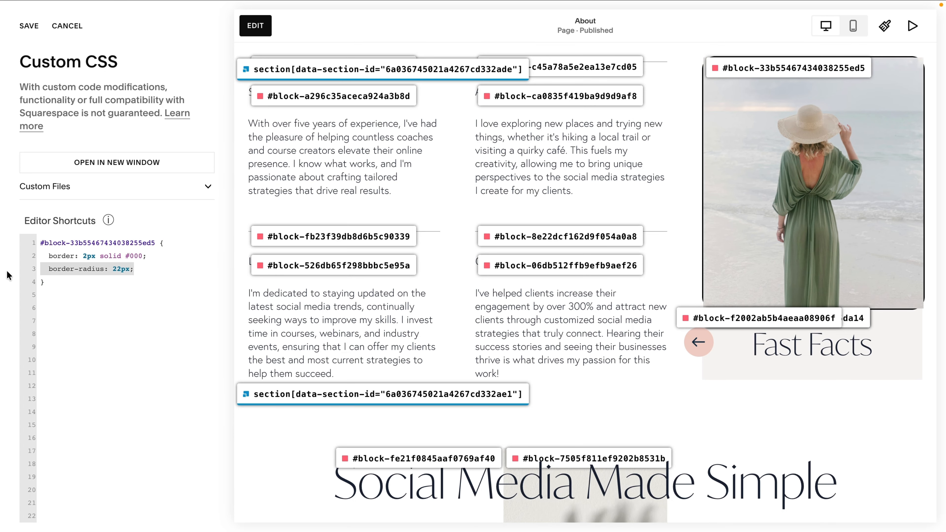
{"action": "key", "text": "BackSpace"}
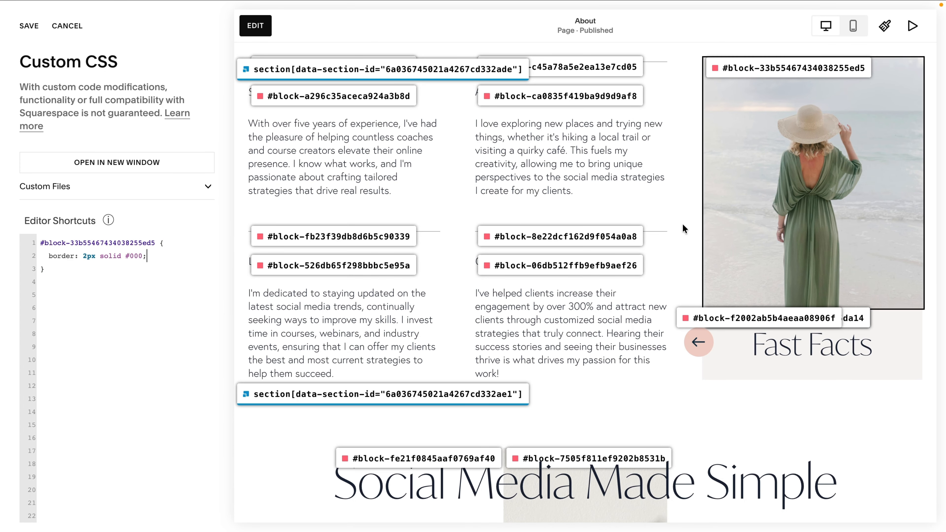
{"action": "scroll", "coordinate": [682, 223], "scroll_direction": "down", "scroll_amount": 1}
{"action": "left_click", "coordinate": [30, 28]}
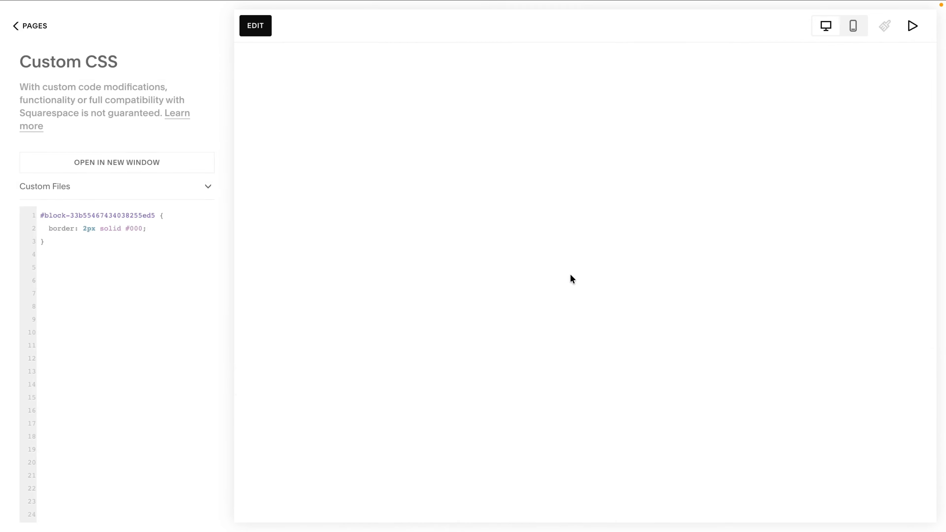
{"action": "scroll", "coordinate": [433, 327], "scroll_direction": "down", "scroll_amount": 10}
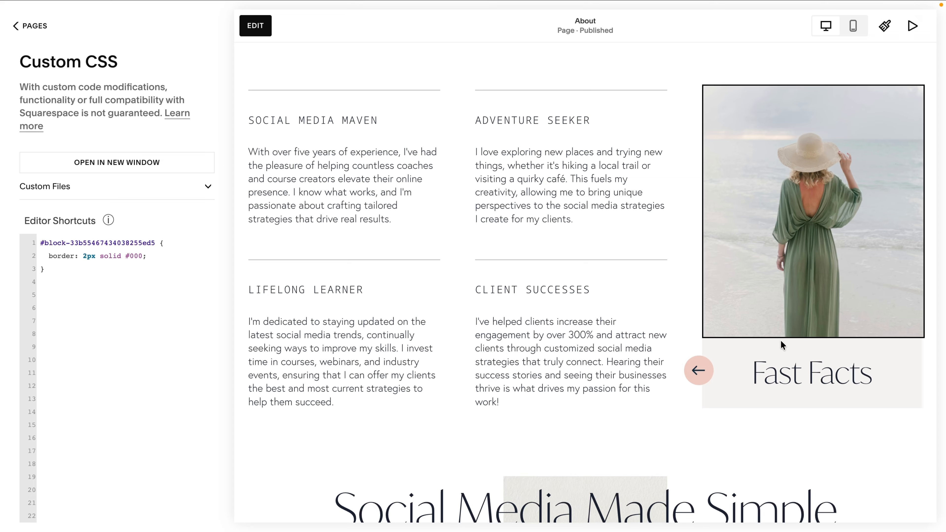
Change the border property to border-bottom and save the CSS.
{"action": "left_click", "coordinate": [75, 255]}
{"action": "type", "text": "-bottom"}
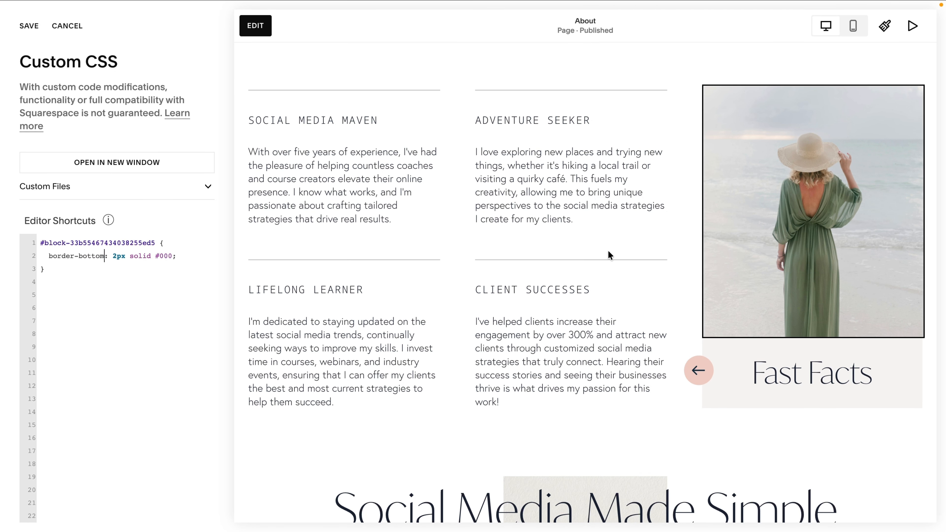
{"action": "mouse_move", "coordinate": [28, 9]}
{"action": "left_click", "coordinate": [56, 55]}
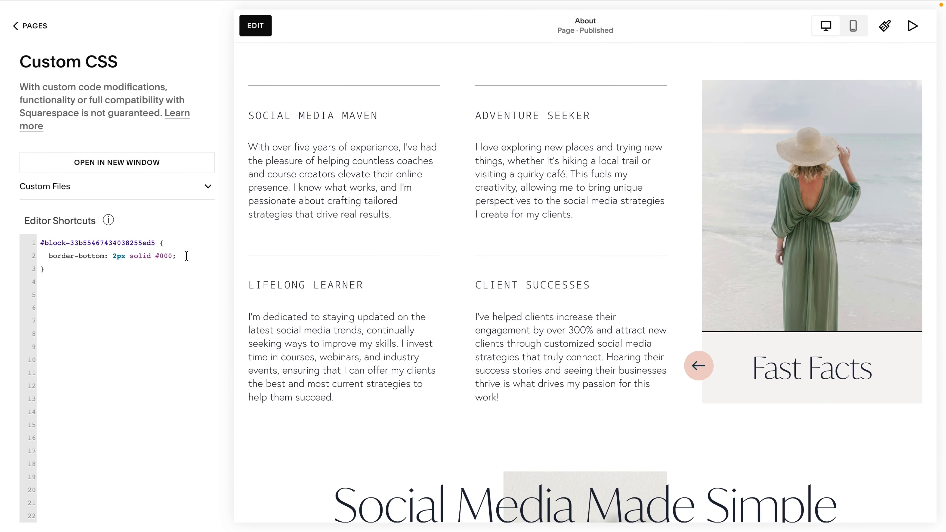
Add a border-top declaration of 2px solid red on a new line.
{"action": "left_click", "coordinate": [197, 255]}
{"action": "key", "text": "Return"}
{"action": "type", "text": "border-top:"}
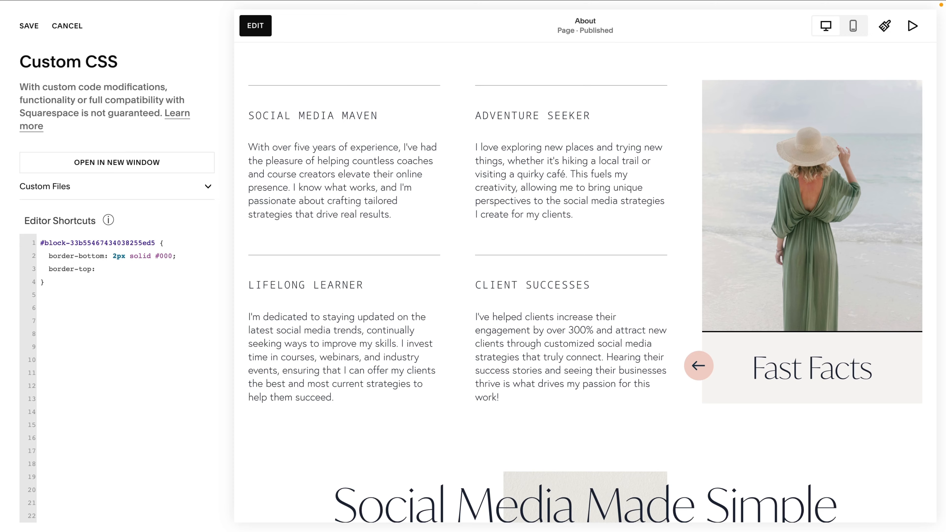
{"action": "type", "text": "2px solid red;"}
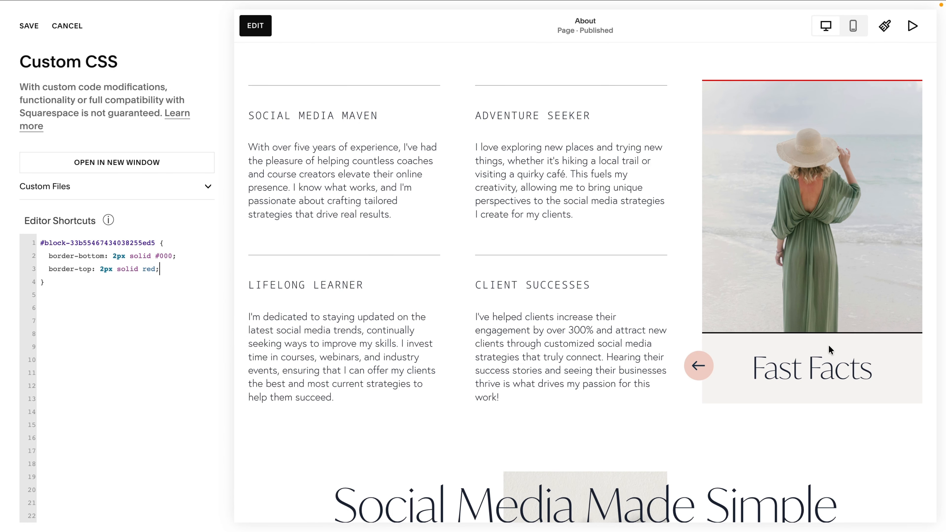
Add a border-right declaration of 2px solid green below the top border.
{"action": "key", "text": "Return"}
{"action": "type", "text": "border-right:"}
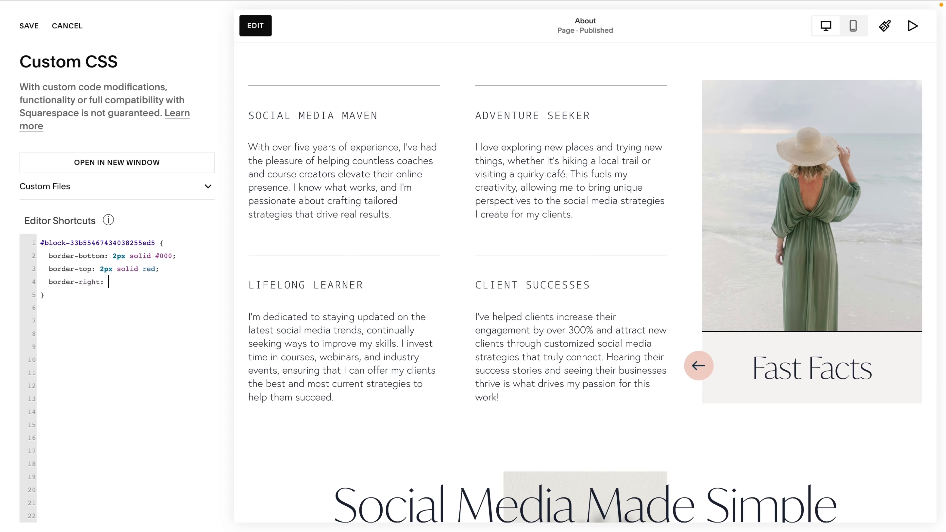
{"action": "type", "text": " 2px solid green;   bor"}
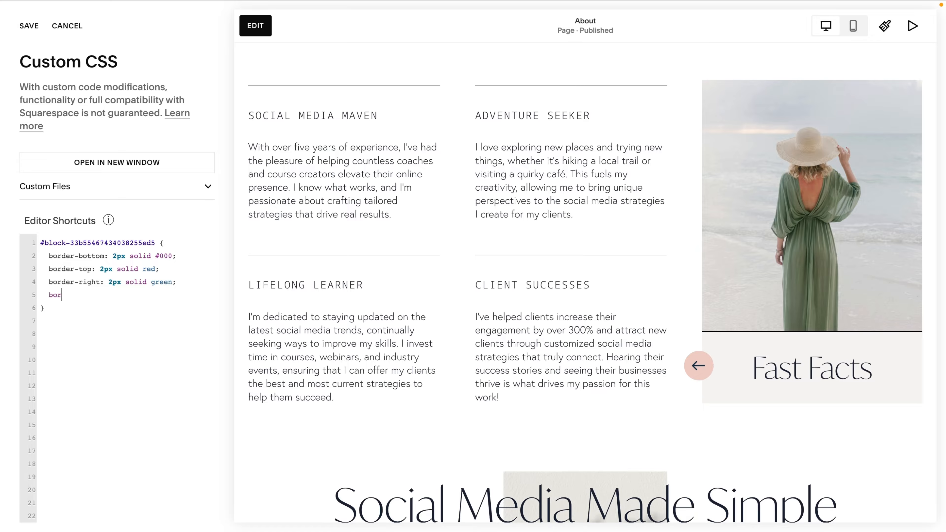
{"action": "type", "text": "der-left: 2px solid blue;"}
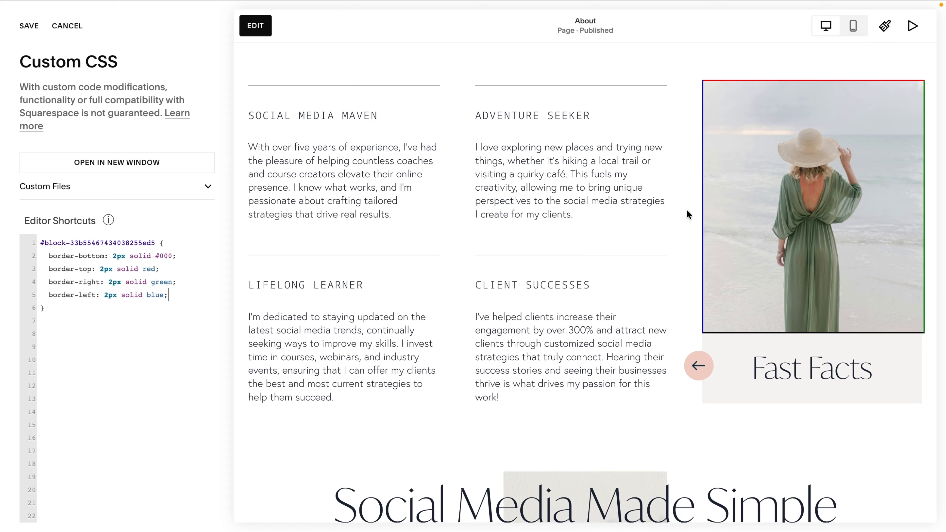
Make the left border dashed and the right border dotted, and save the CSS.
{"action": "left_click", "coordinate": [144, 296]}
{"action": "double_click", "coordinate": [127, 294]}
{"action": "type", "text": "dashed"}
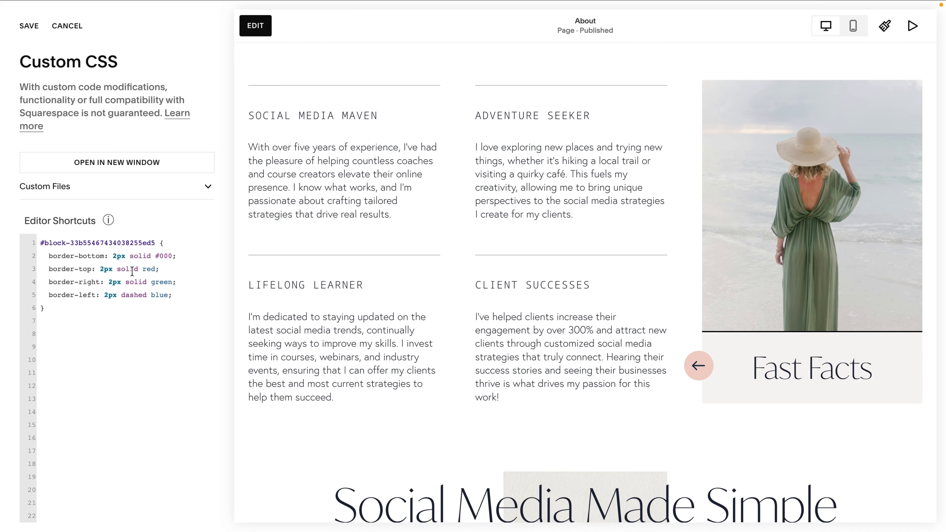
{"action": "double_click", "coordinate": [136, 282]}
{"action": "type", "text": "dotted"}
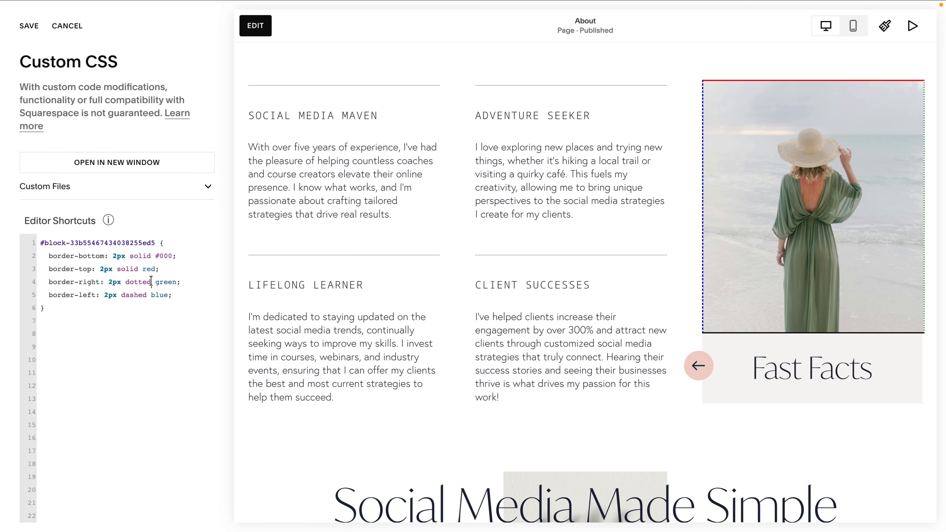
{"action": "scroll", "coordinate": [353, 299], "scroll_direction": "up", "scroll_amount": 20}
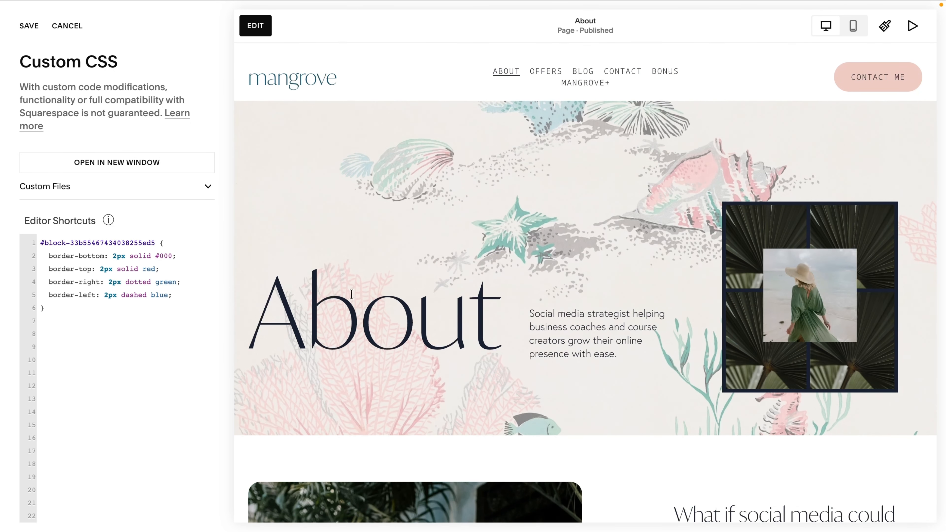
{"action": "left_click", "coordinate": [29, 26]}
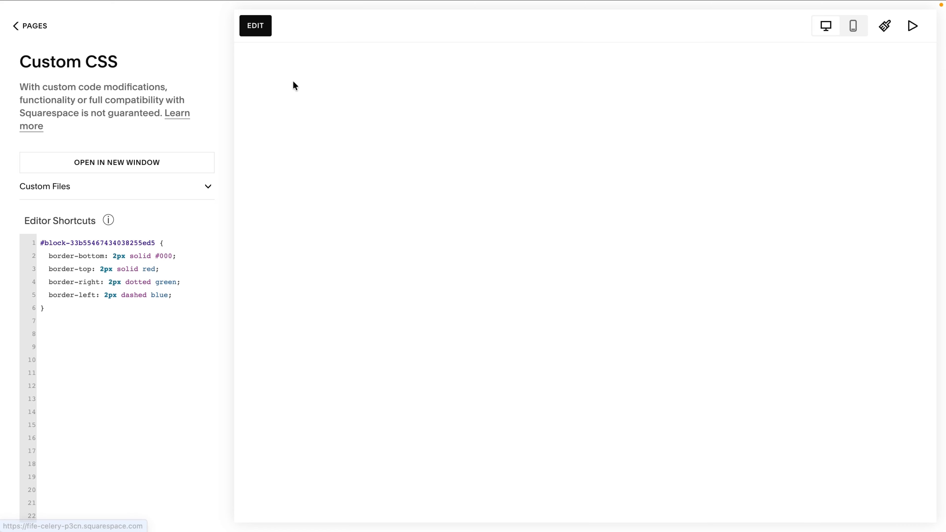